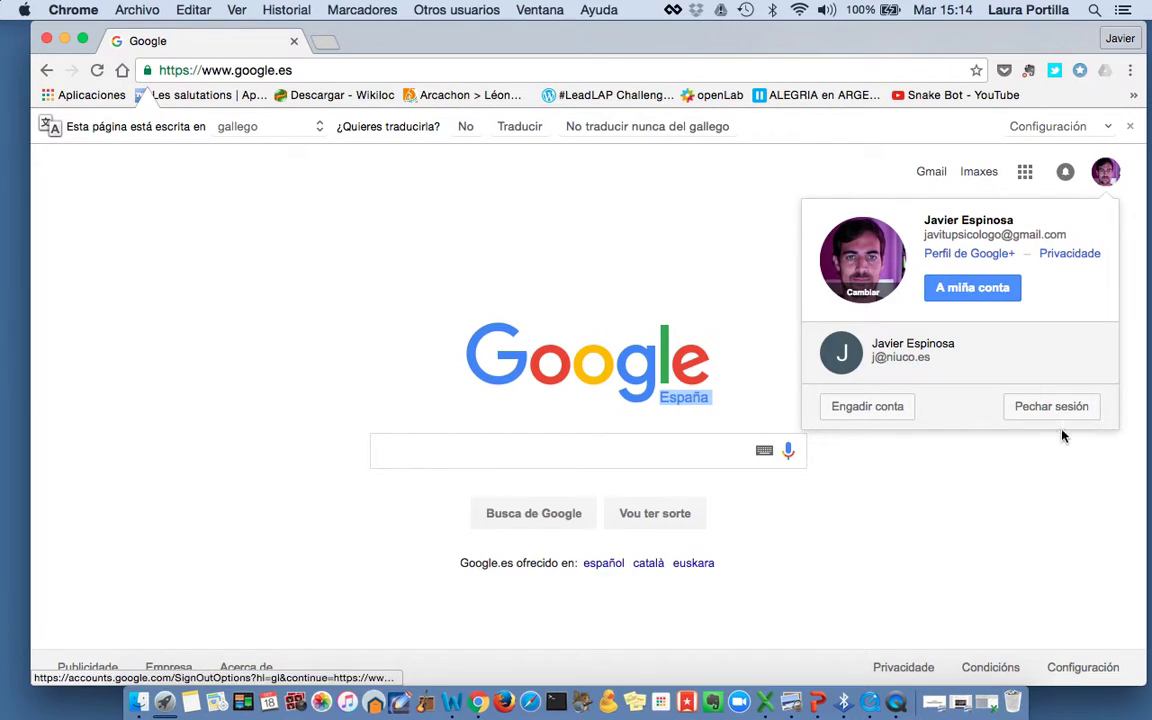
Sign out of Google and sign back in with the first saved account and its password
click(1045, 407)
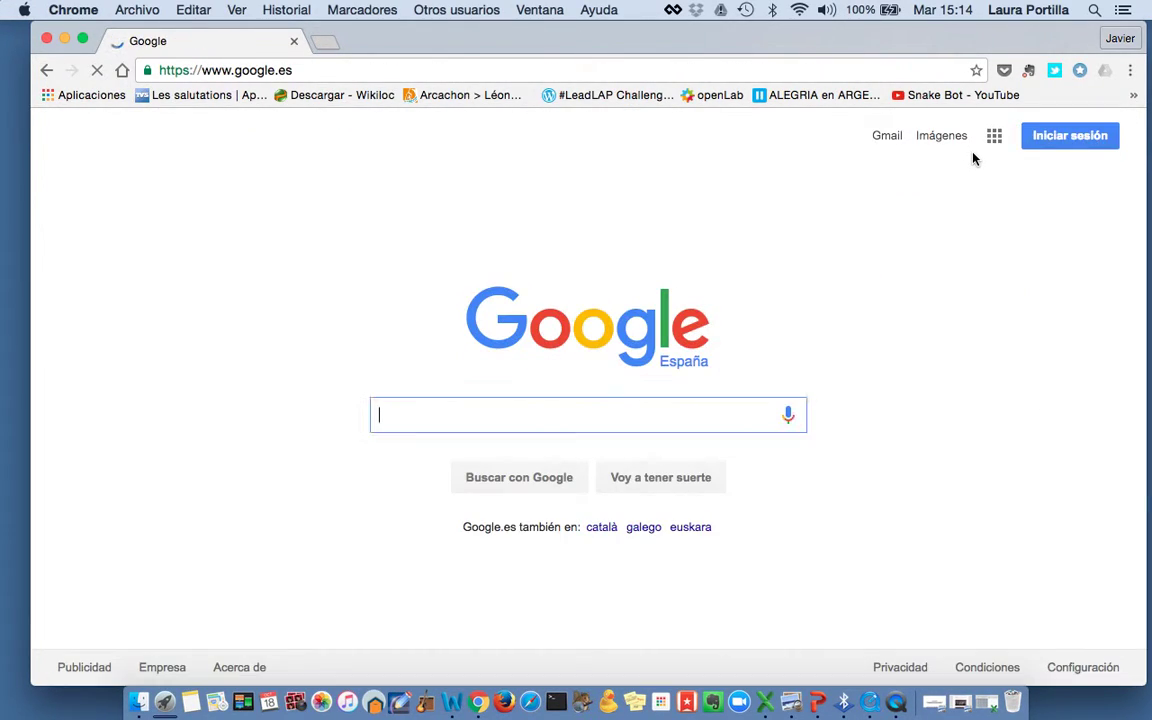
click(1069, 139)
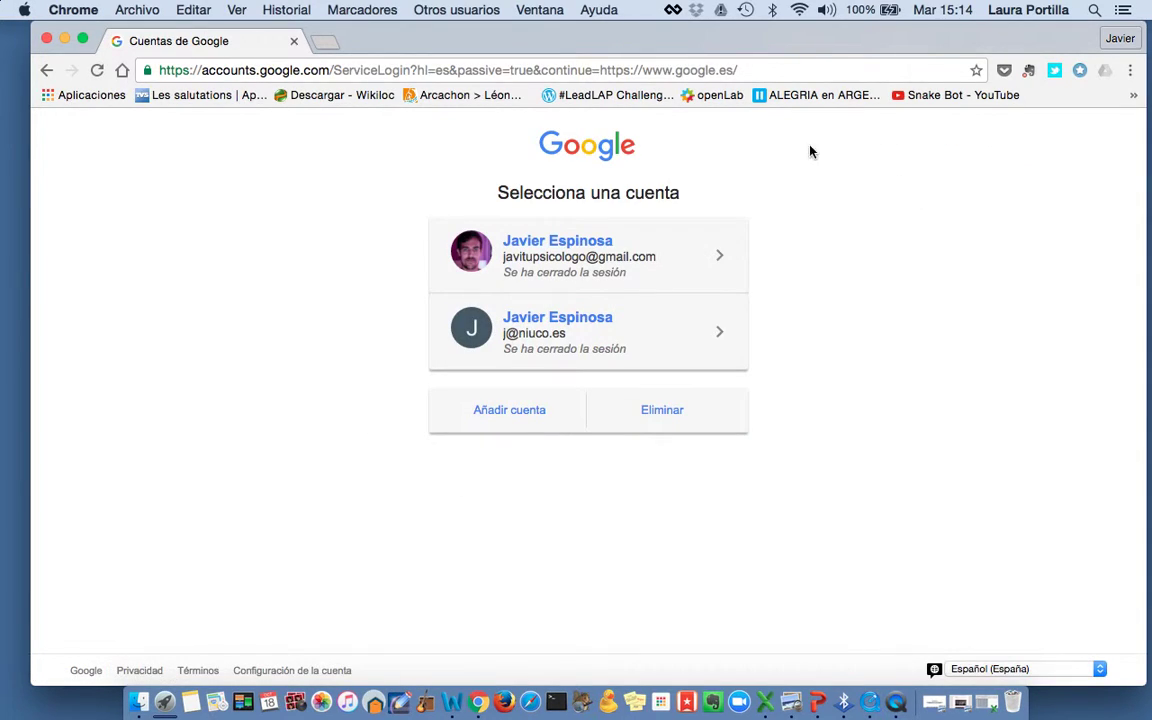
click(561, 276)
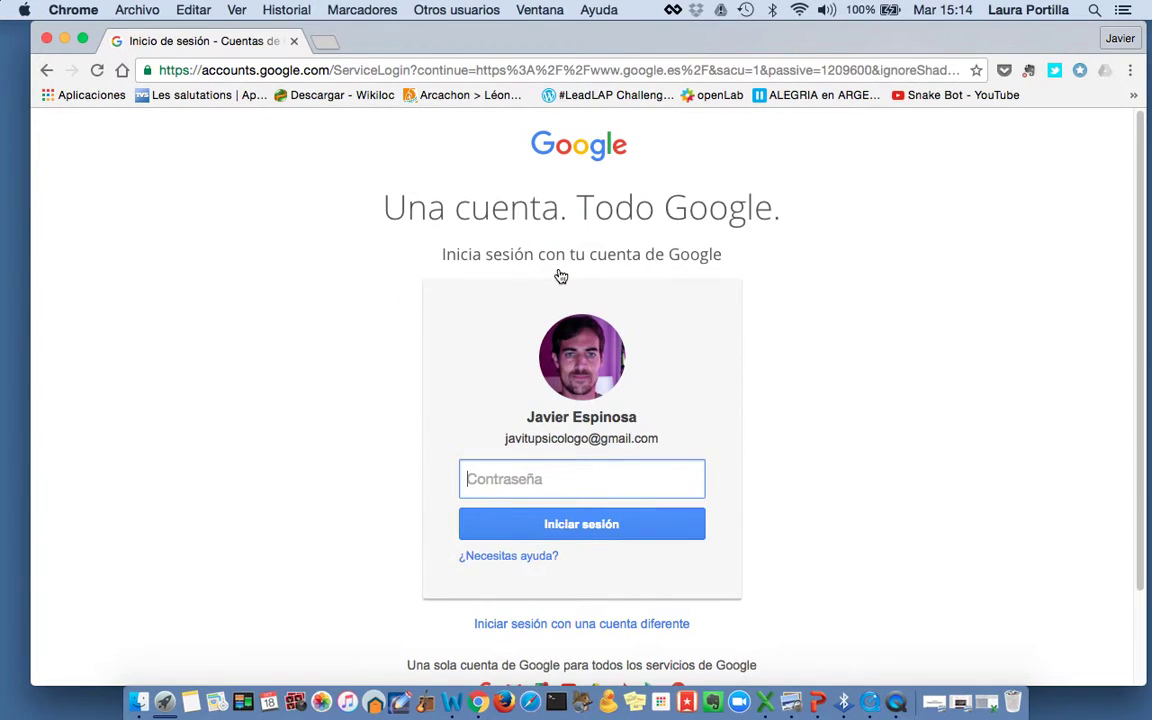
text(•••••••••••)
key(Return)
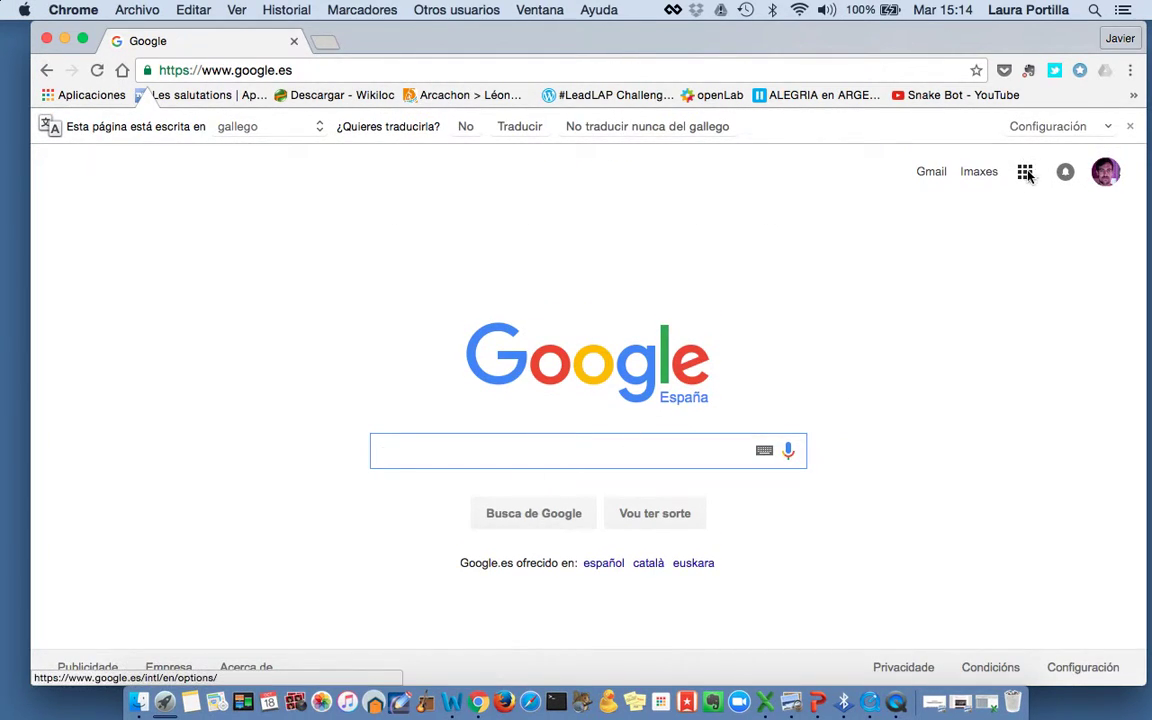
From Google Drive, create a blank form via Nuevo > Más > Formularios de Google
click(1024, 172)
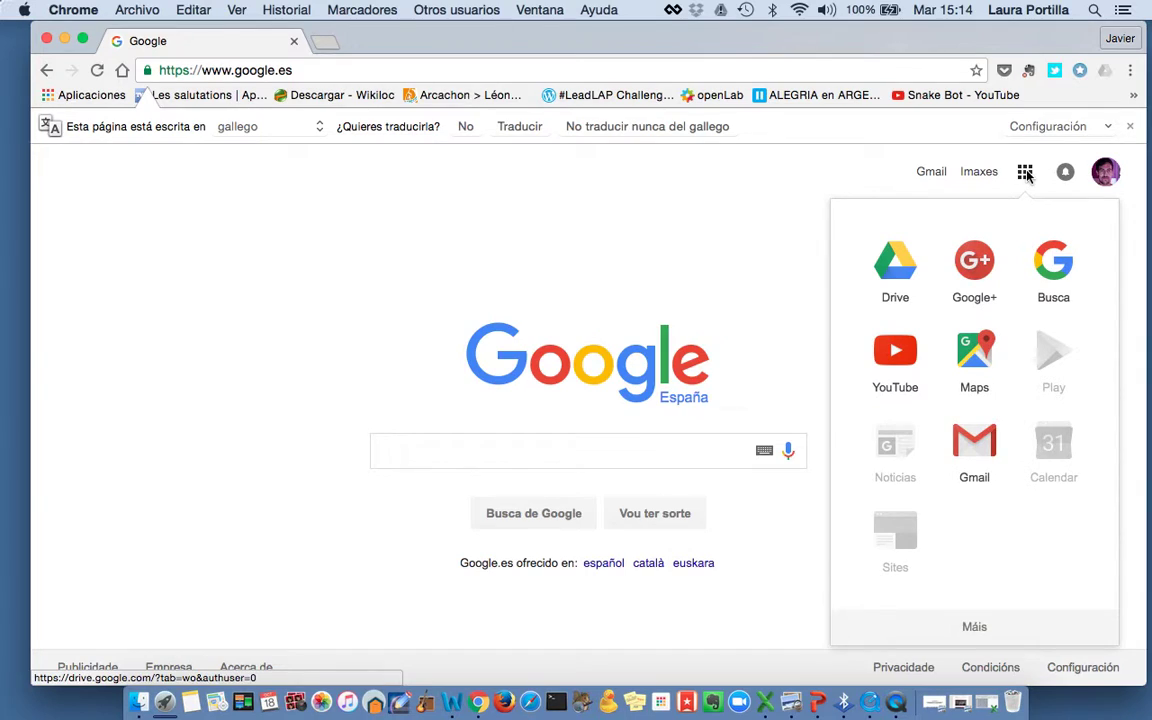
click(905, 272)
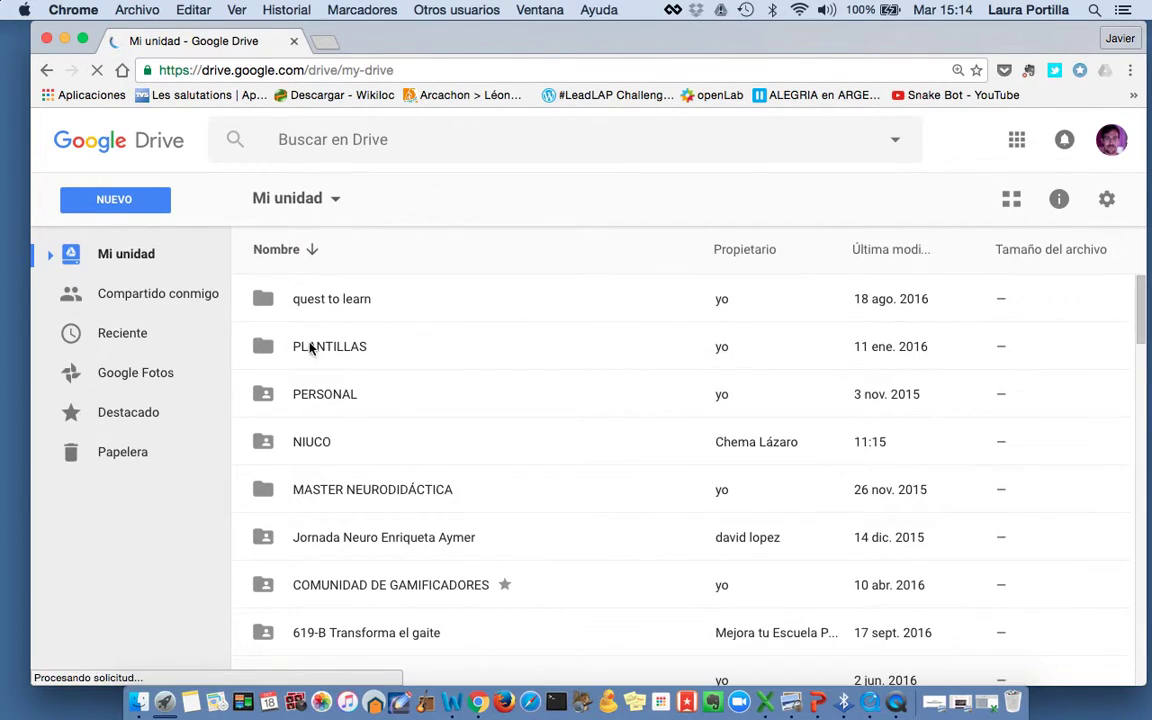
click(111, 200)
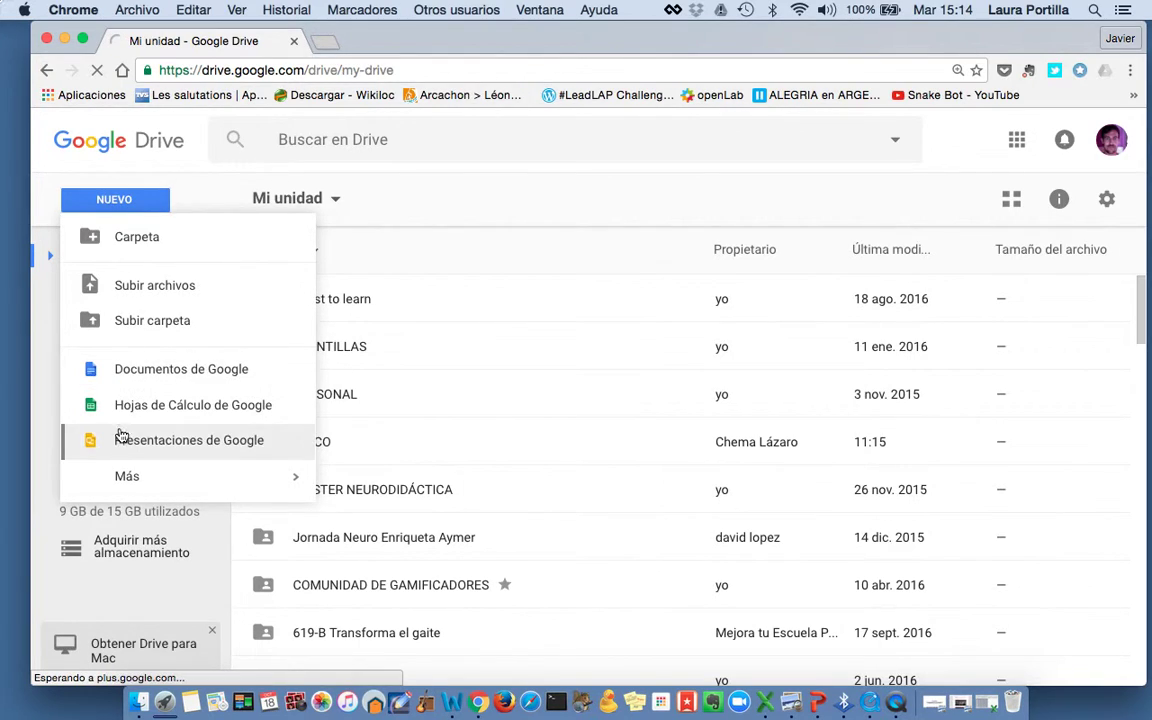
mouse_move(123, 484)
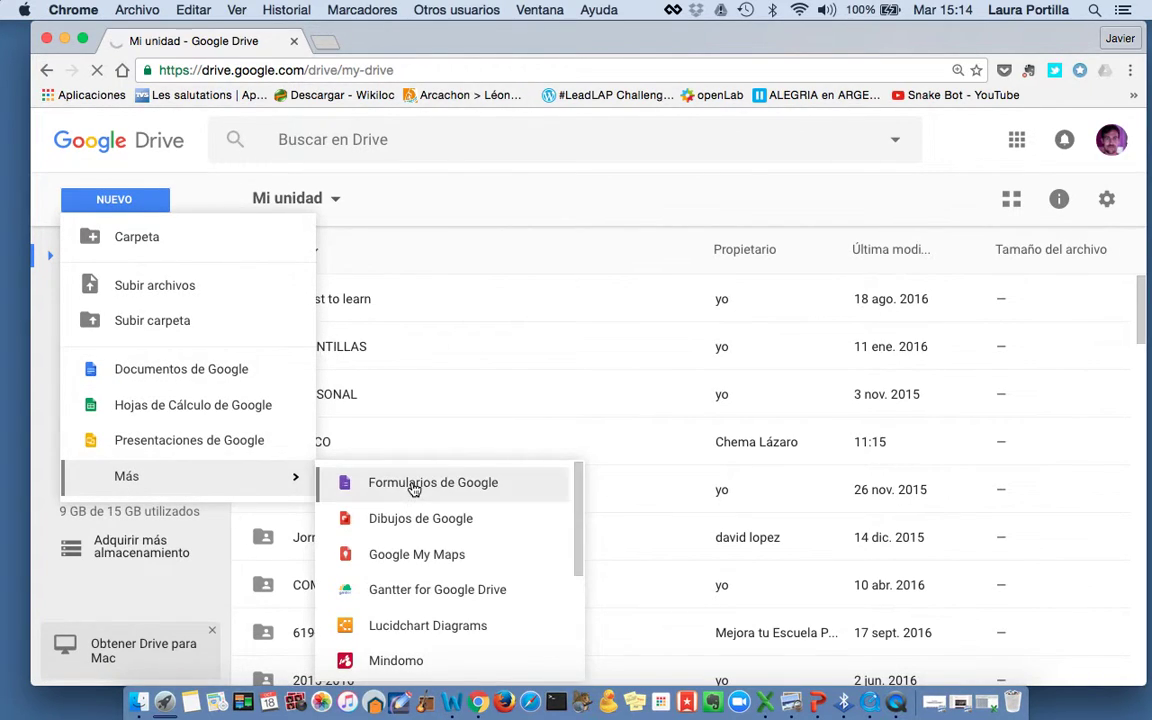
click(413, 484)
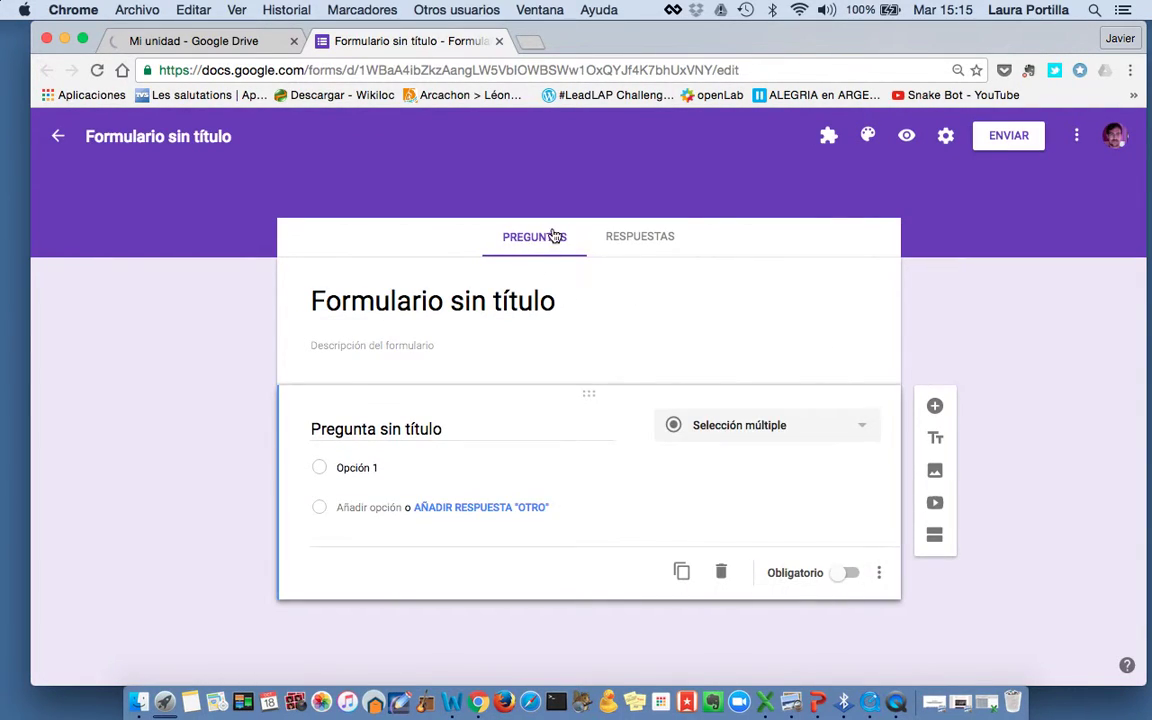
Replace the 'Formulario sin título' heading with the title PRUEBA
click(469, 302)
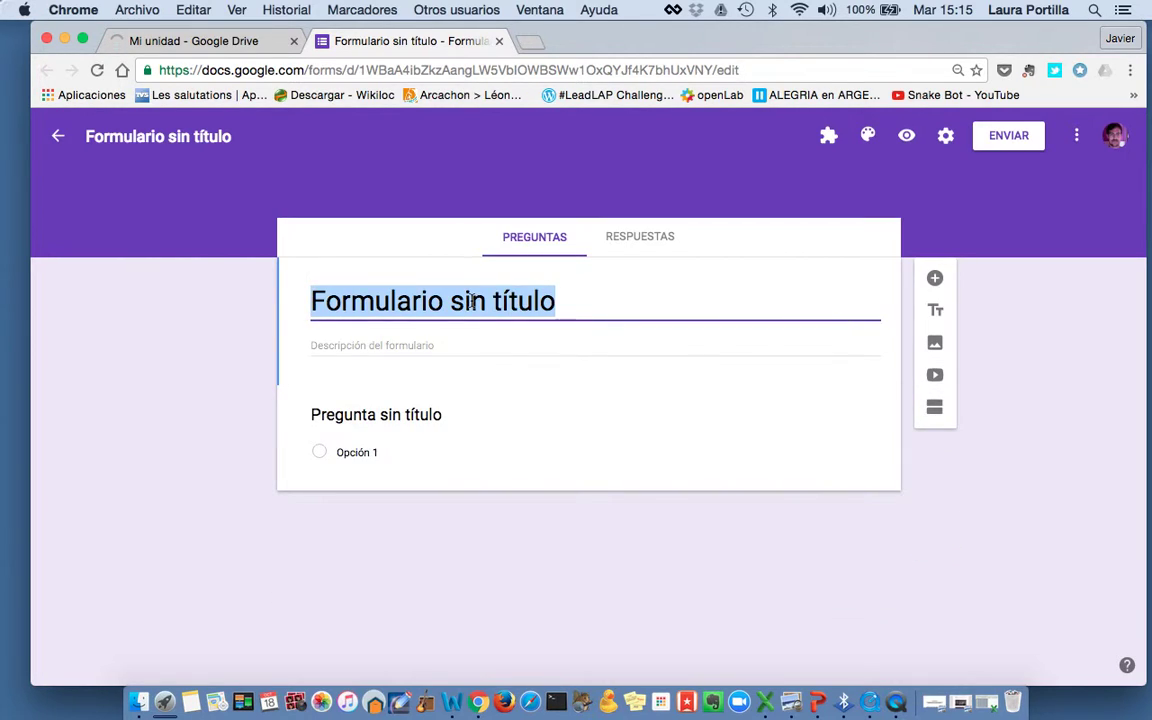
text(pru)
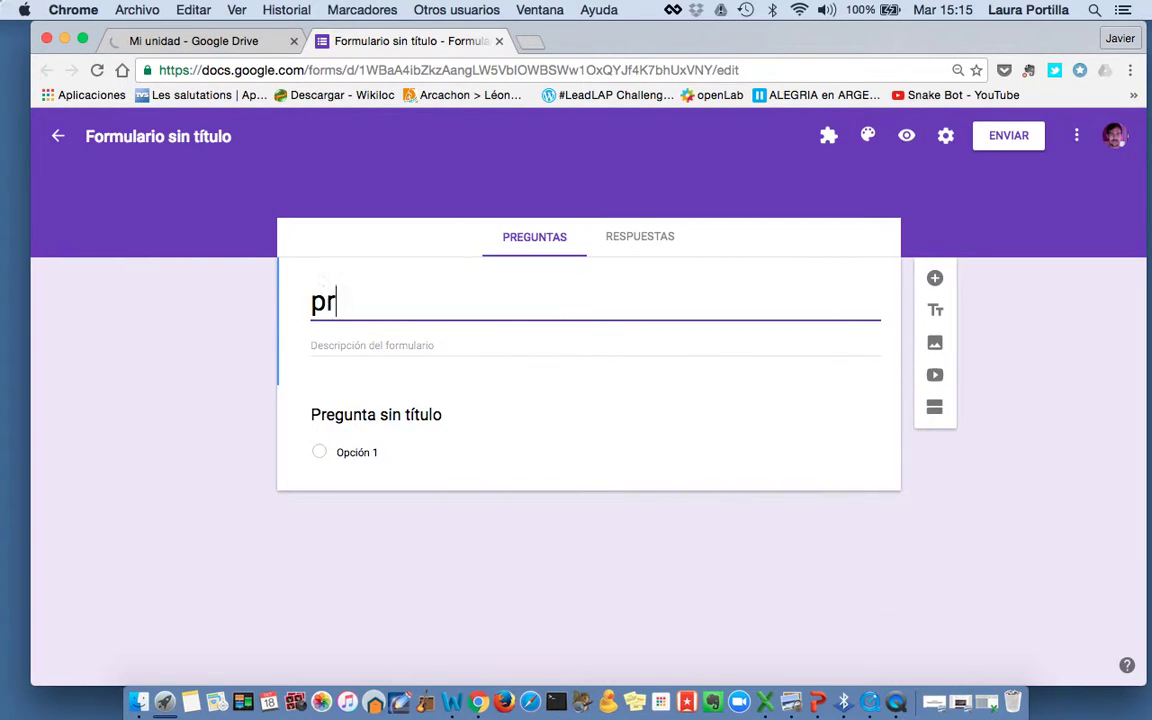
key(BackSpace)
key(BackSpace)
key(BackSpace)
text(PRUEBA)
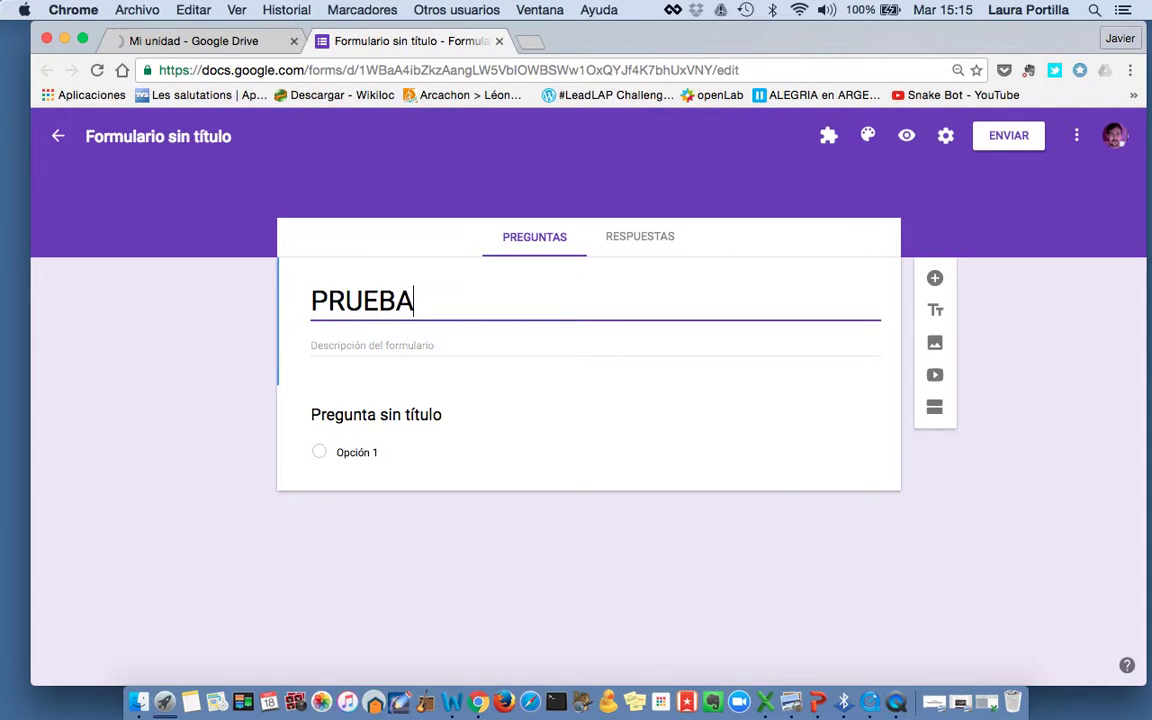
click(418, 420)
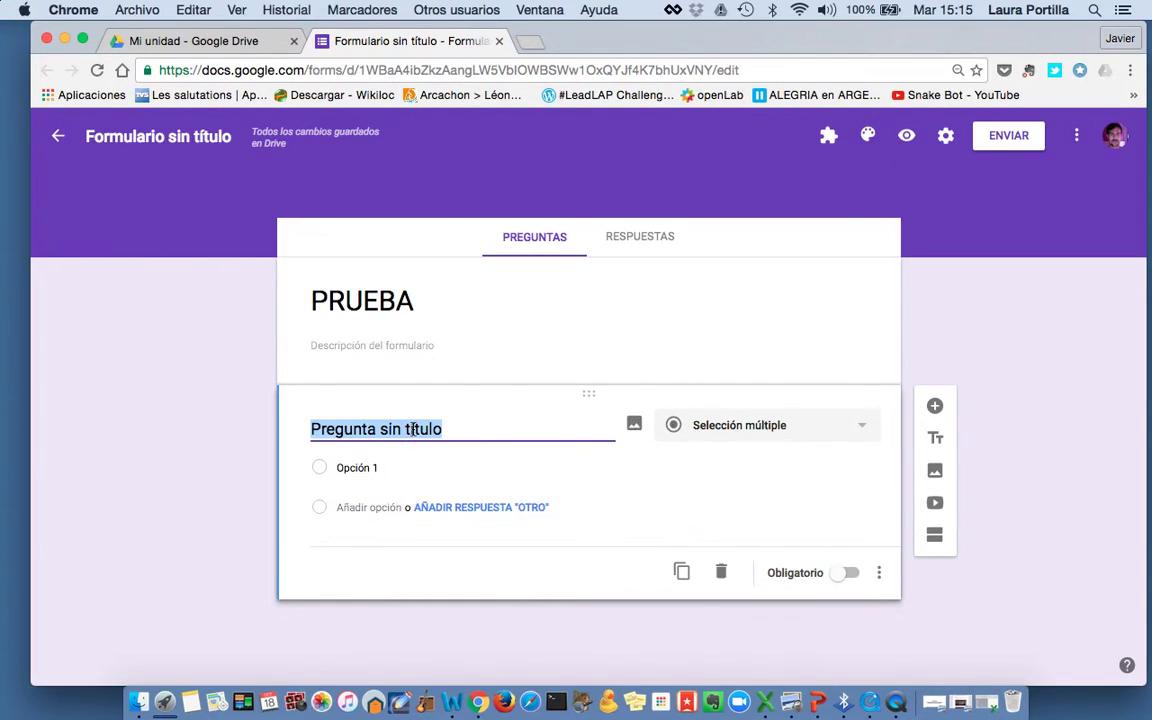
Write '¿Cómo se llama el rey de España?' with options Felipe IV, Felipe V, Juan Carlos I, Felipe VI
text(¿)
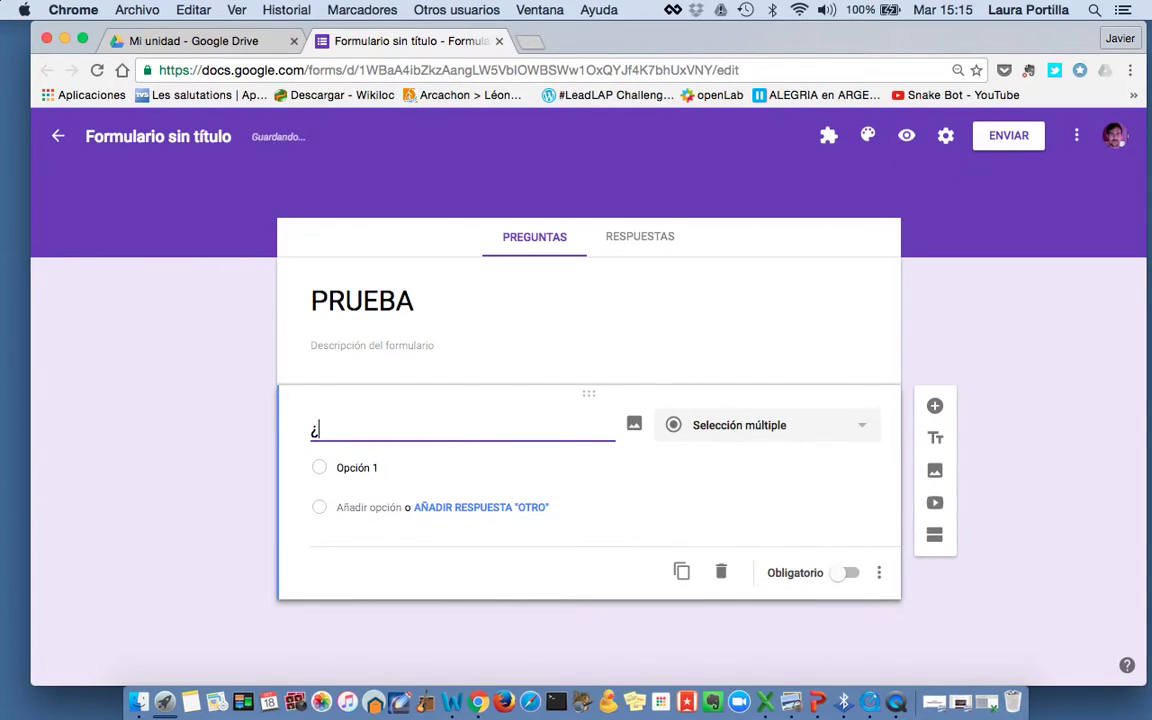
text(CÓmo se llama el rey de)
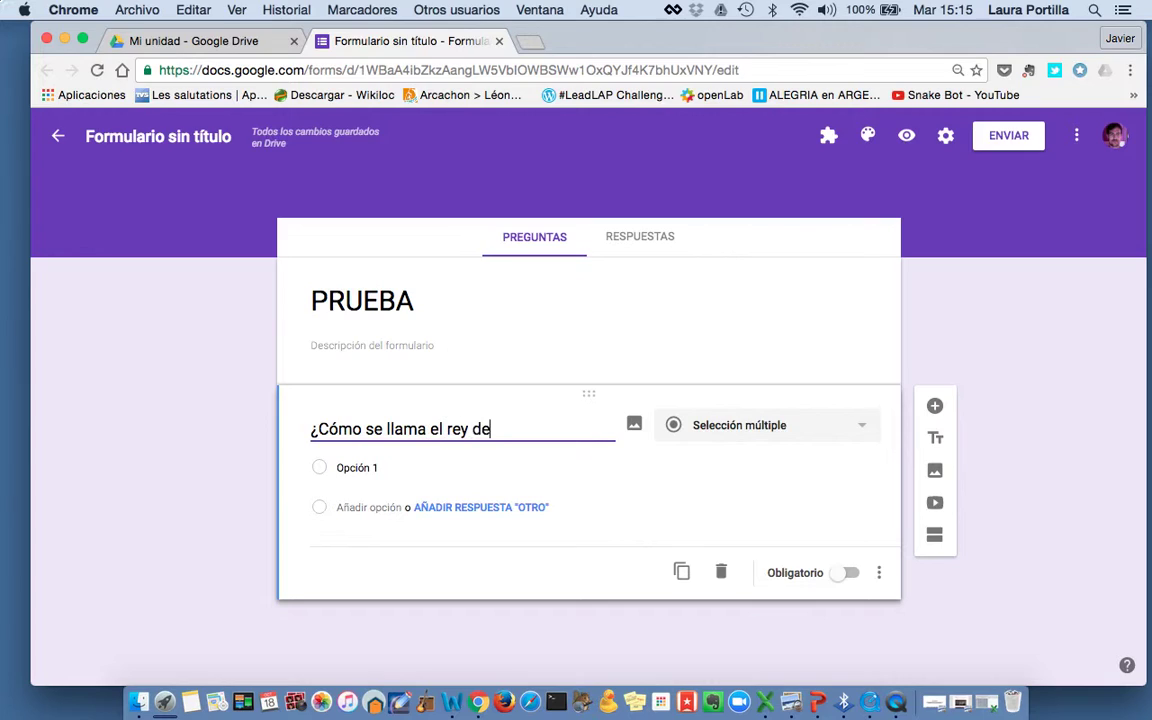
text( España)
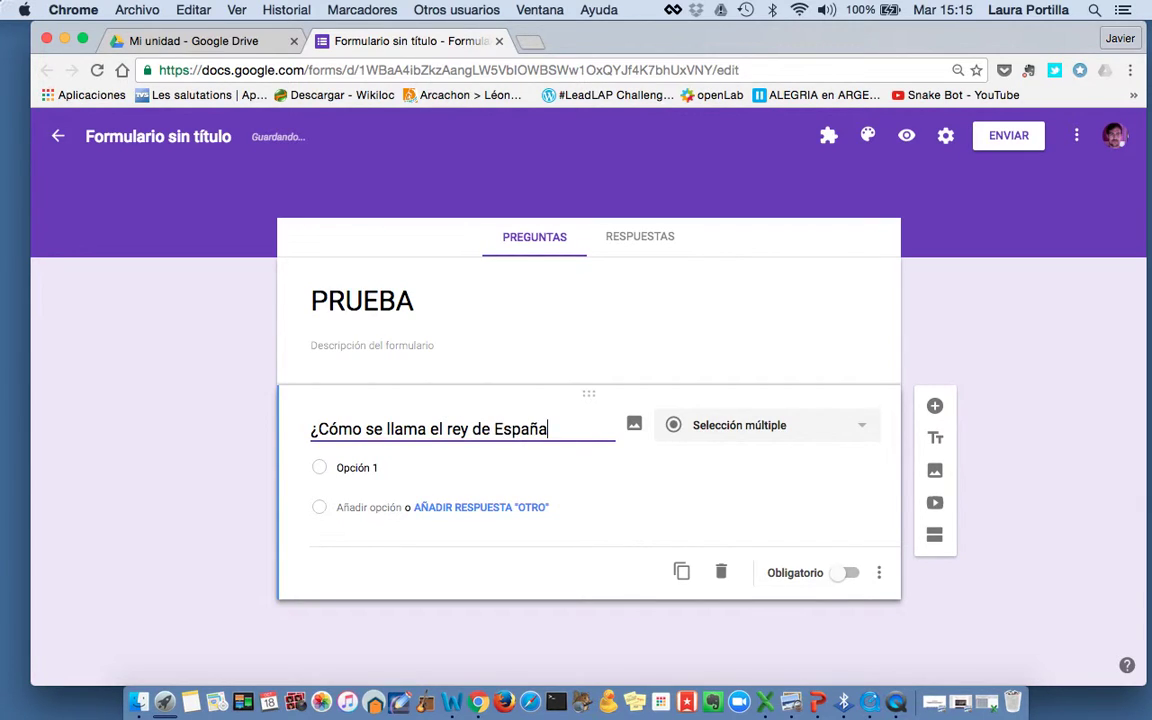
text(?)
click(380, 465)
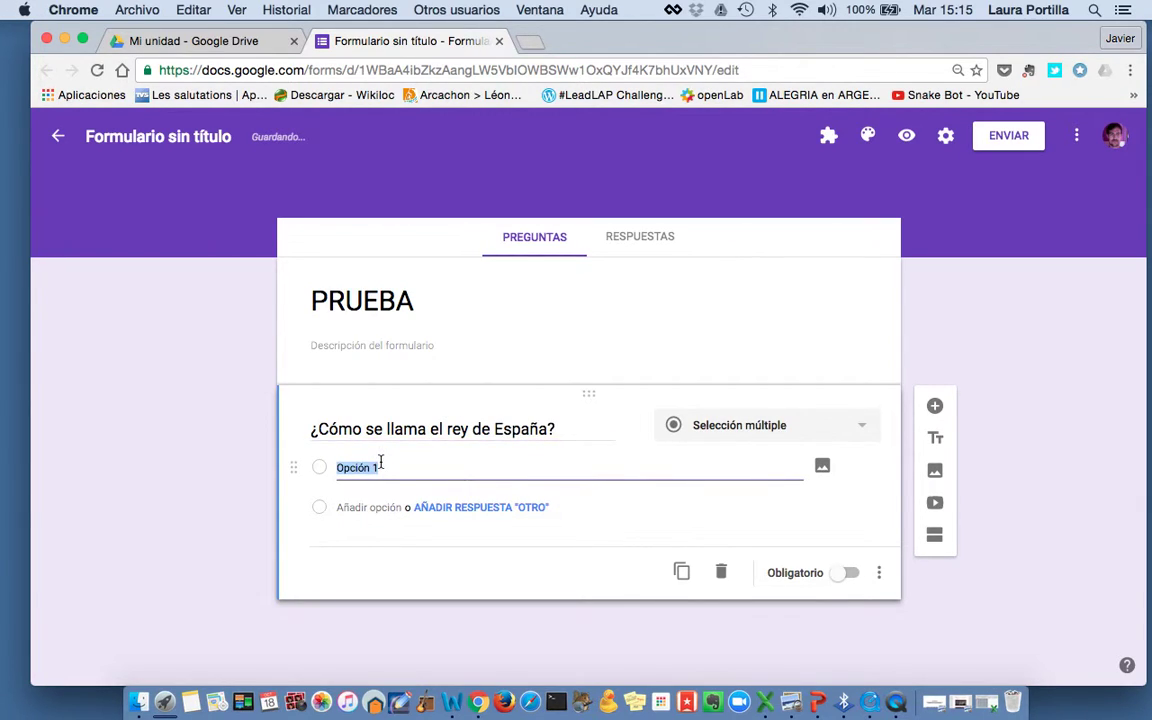
text(Fel)
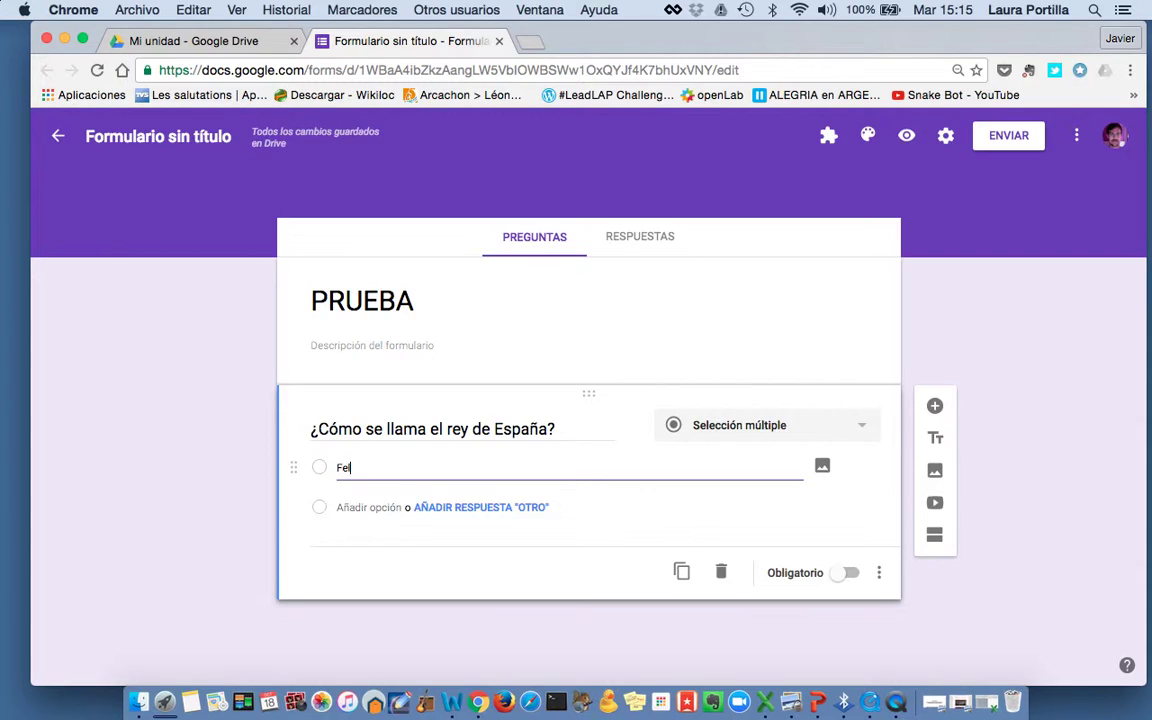
text(ipe IV)
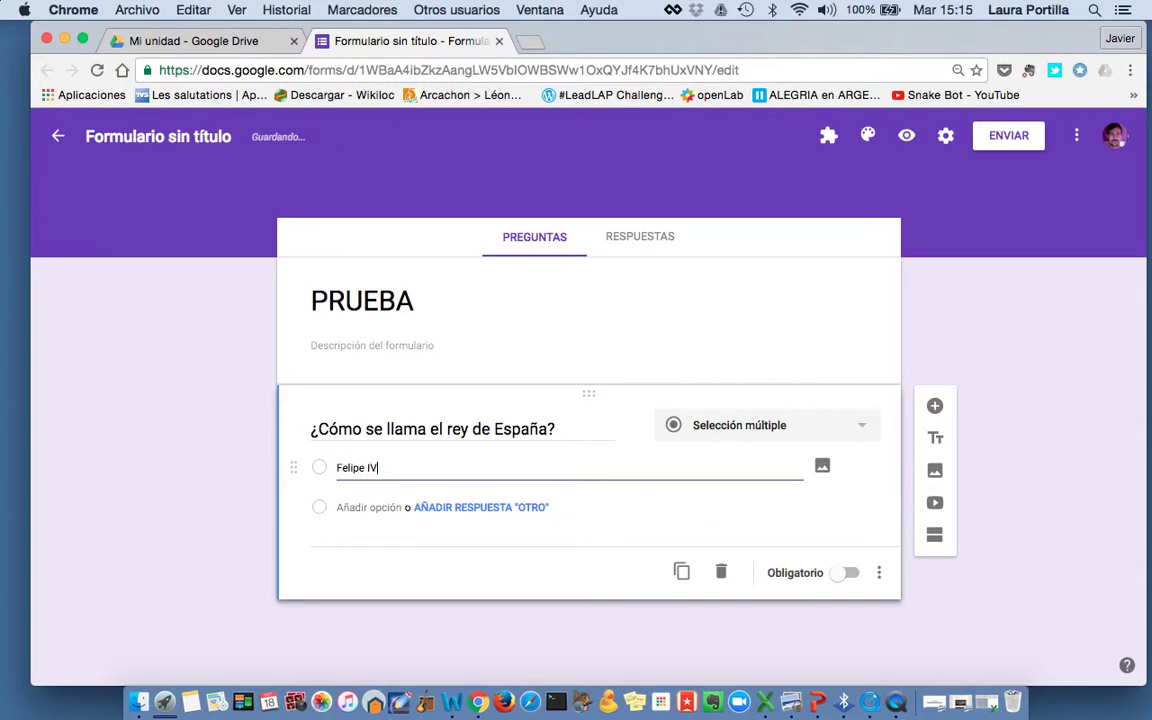
click(360, 508)
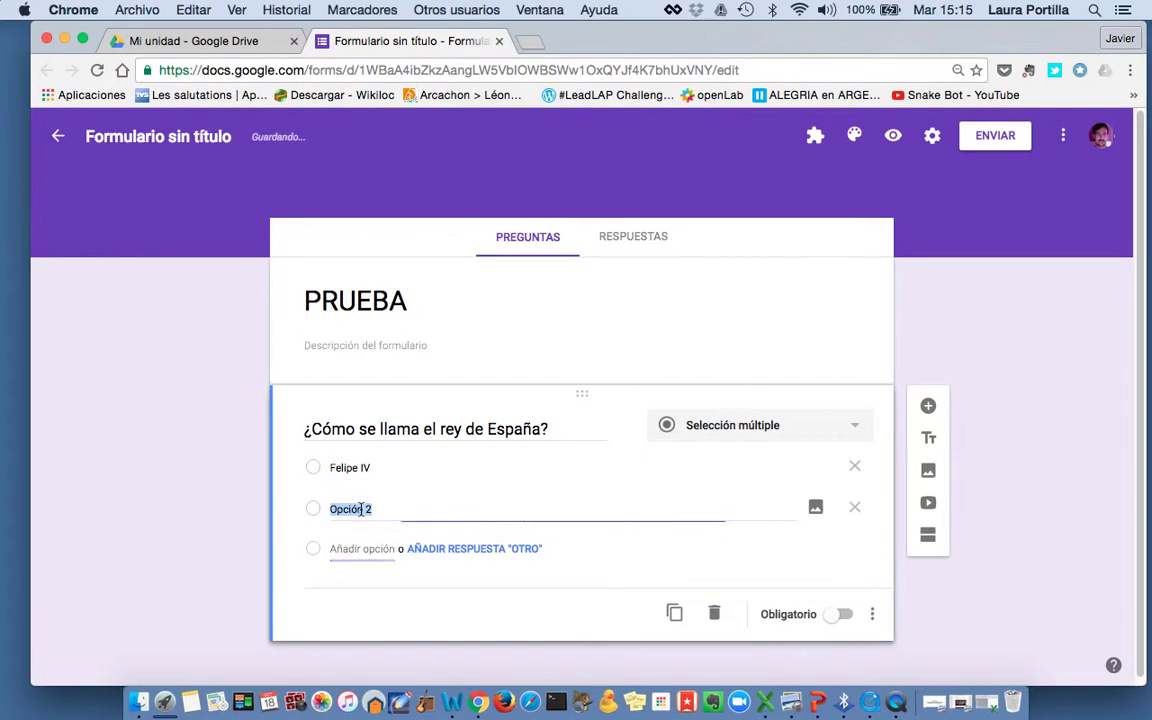
text(Felipe)
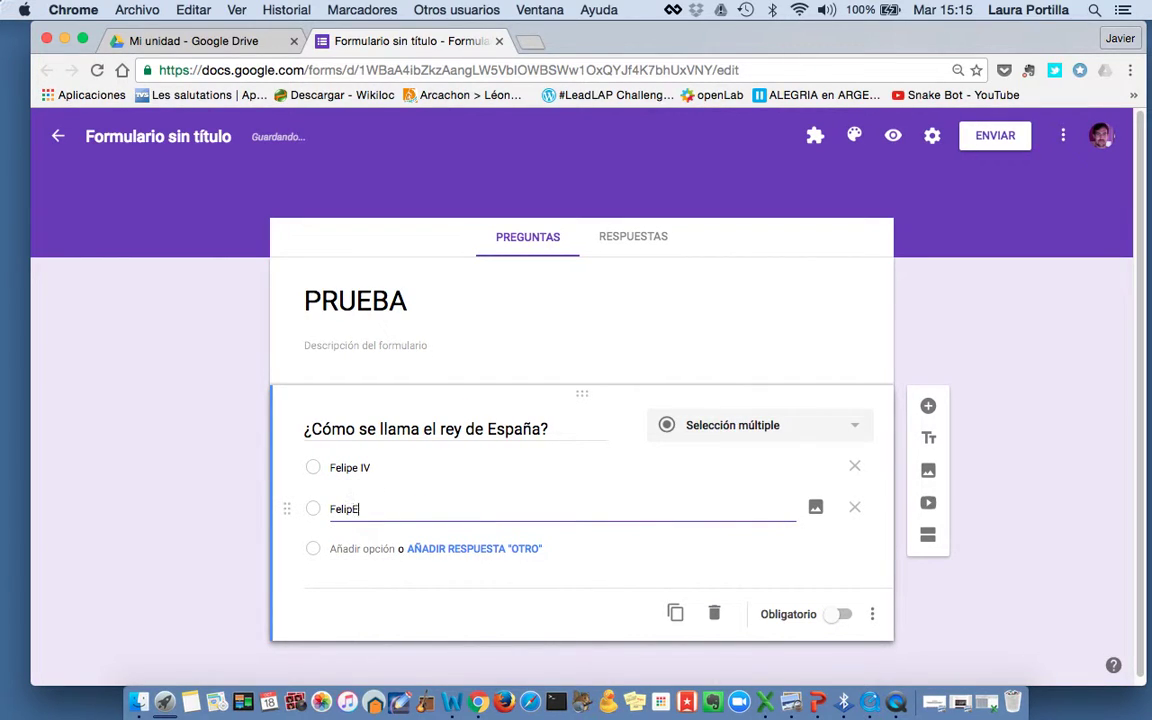
text( V)
click(368, 548)
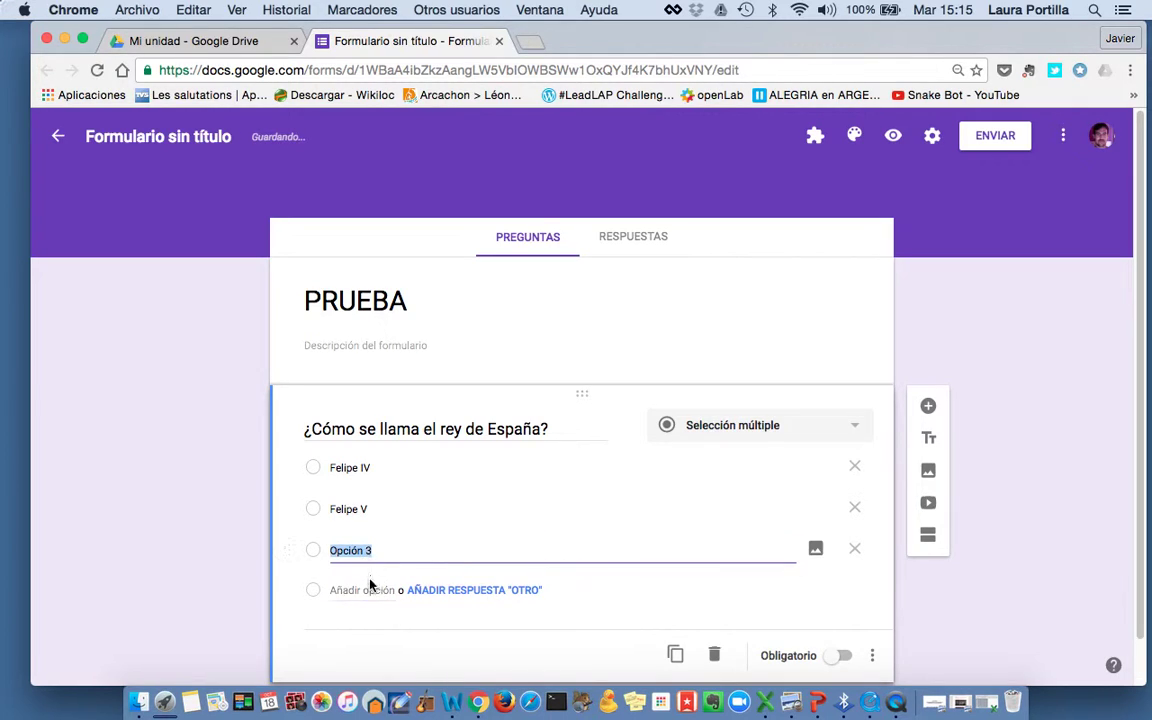
text(Juan )
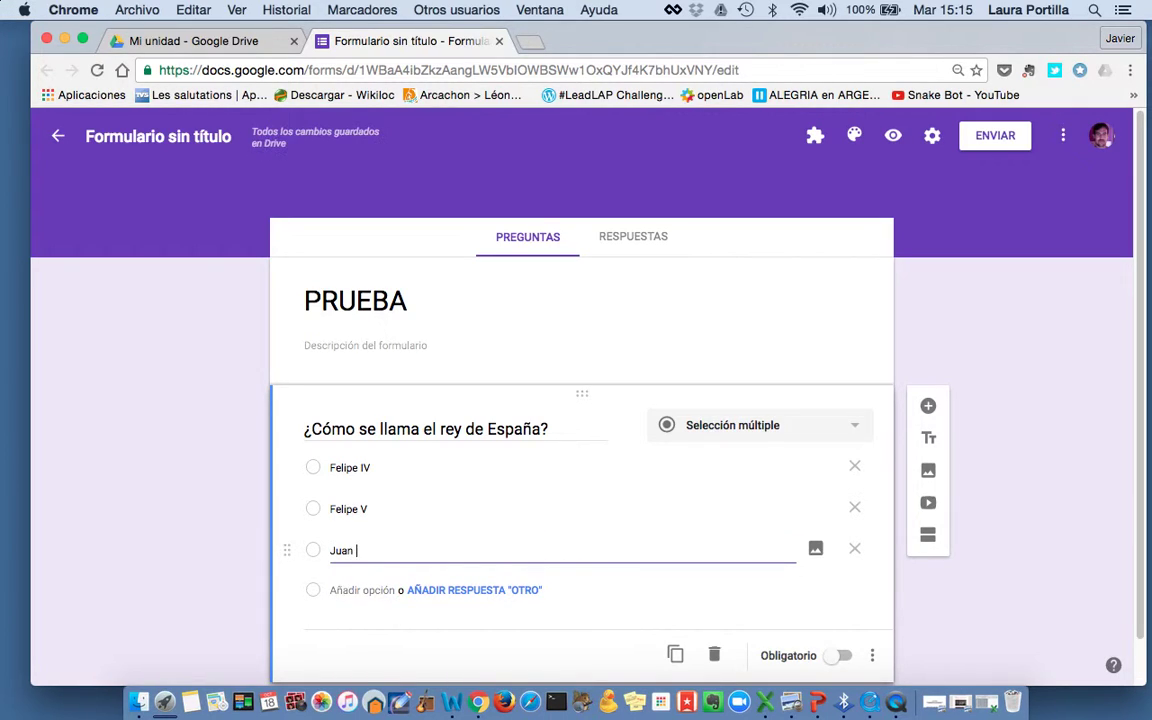
text(Carlos I)
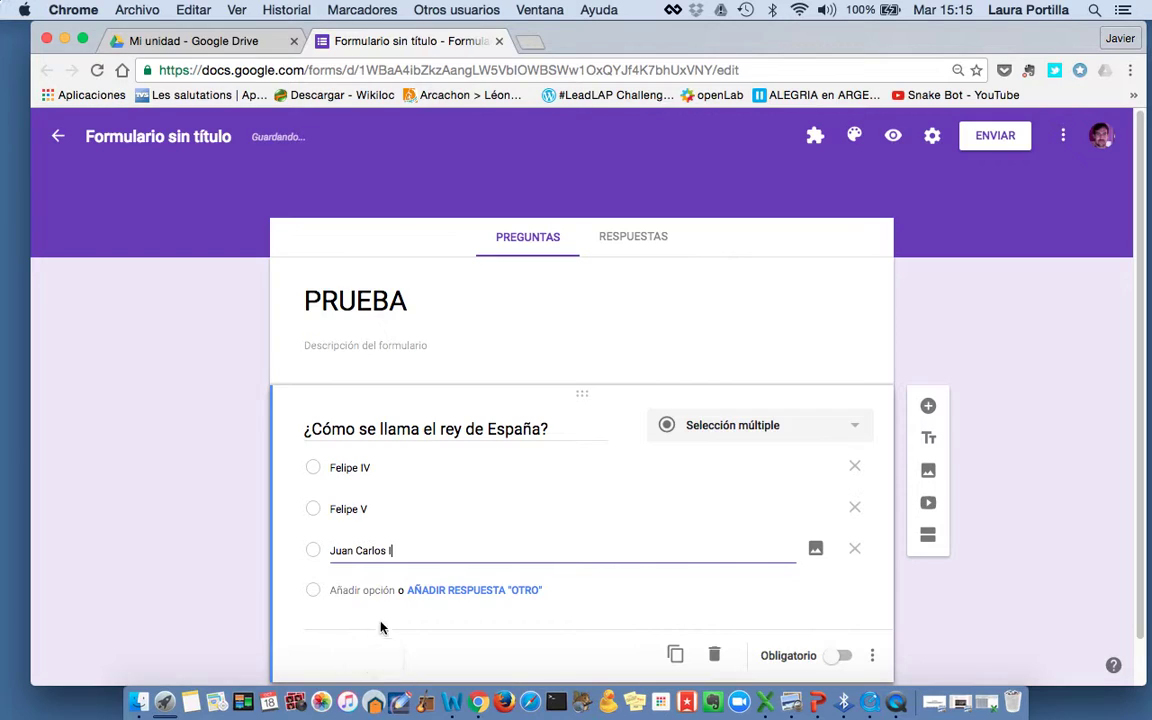
click(380, 591)
text(Felipe VI)
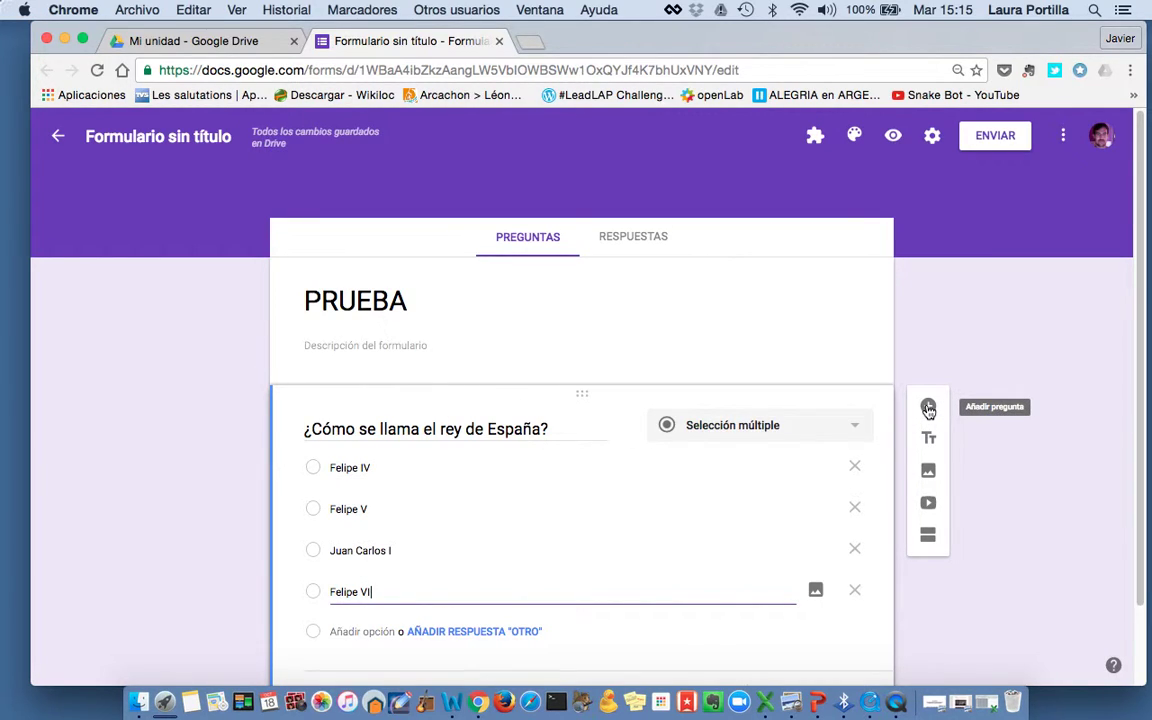
click(932, 135)
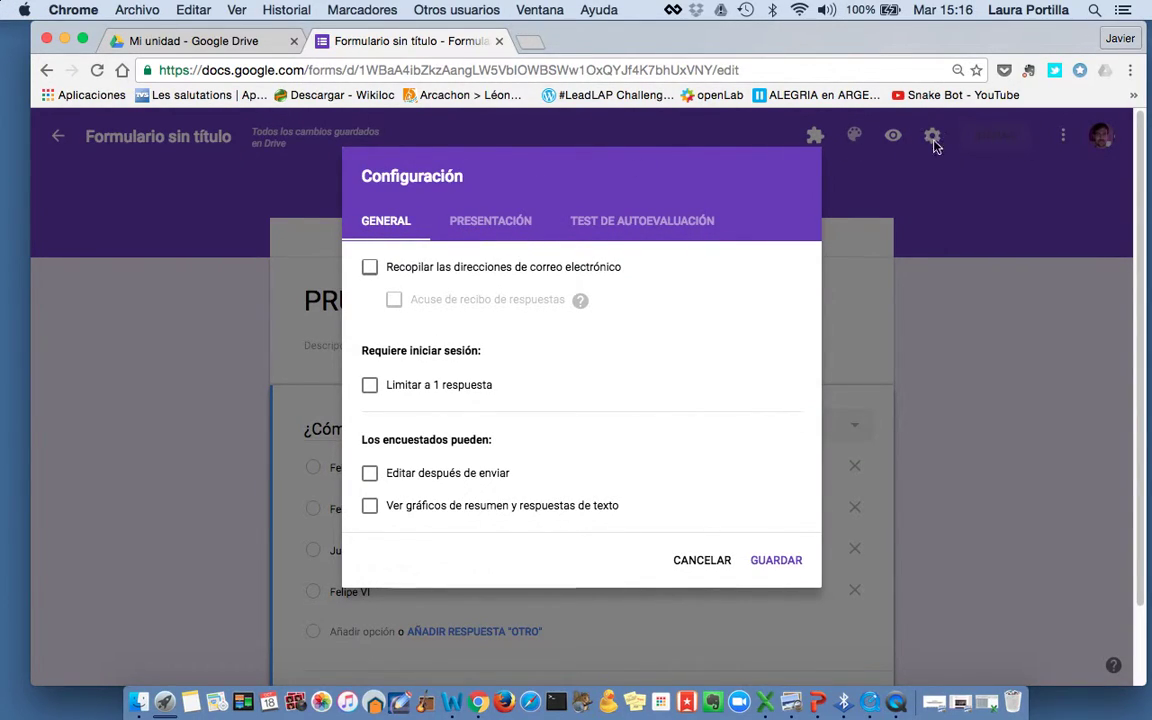
Enable 'Convertir en un test de autoevaluación' with default release options and save
click(605, 222)
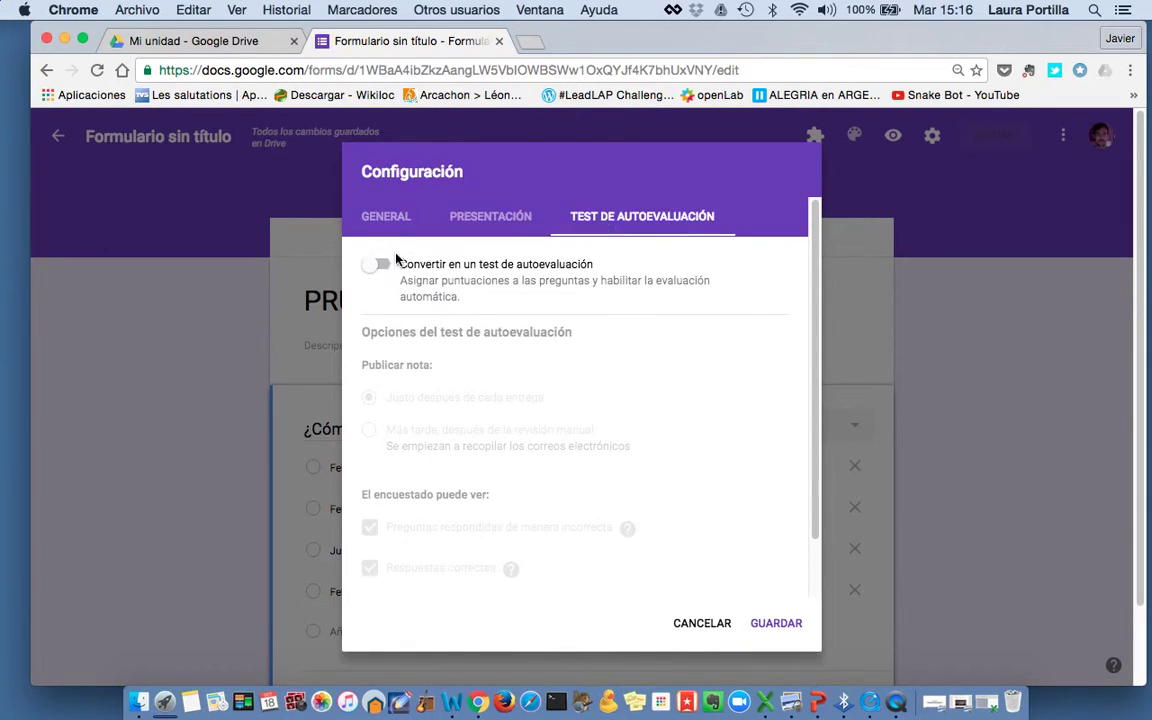
click(378, 263)
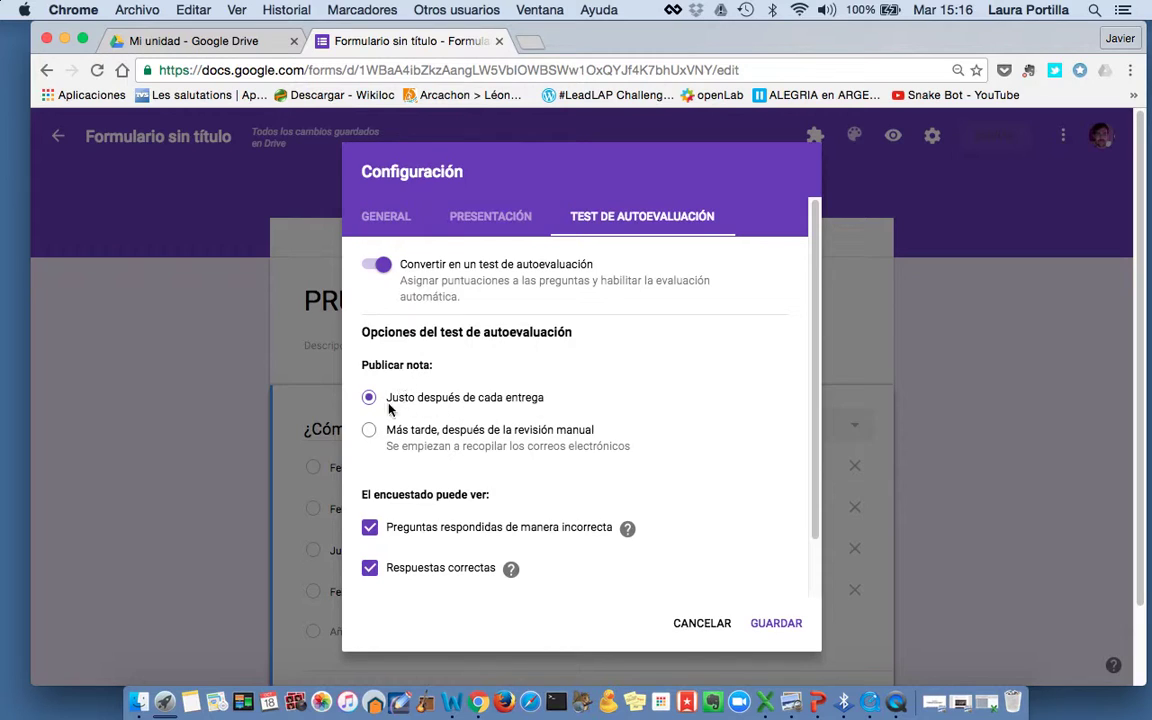
scroll(526, 441, down, 2)
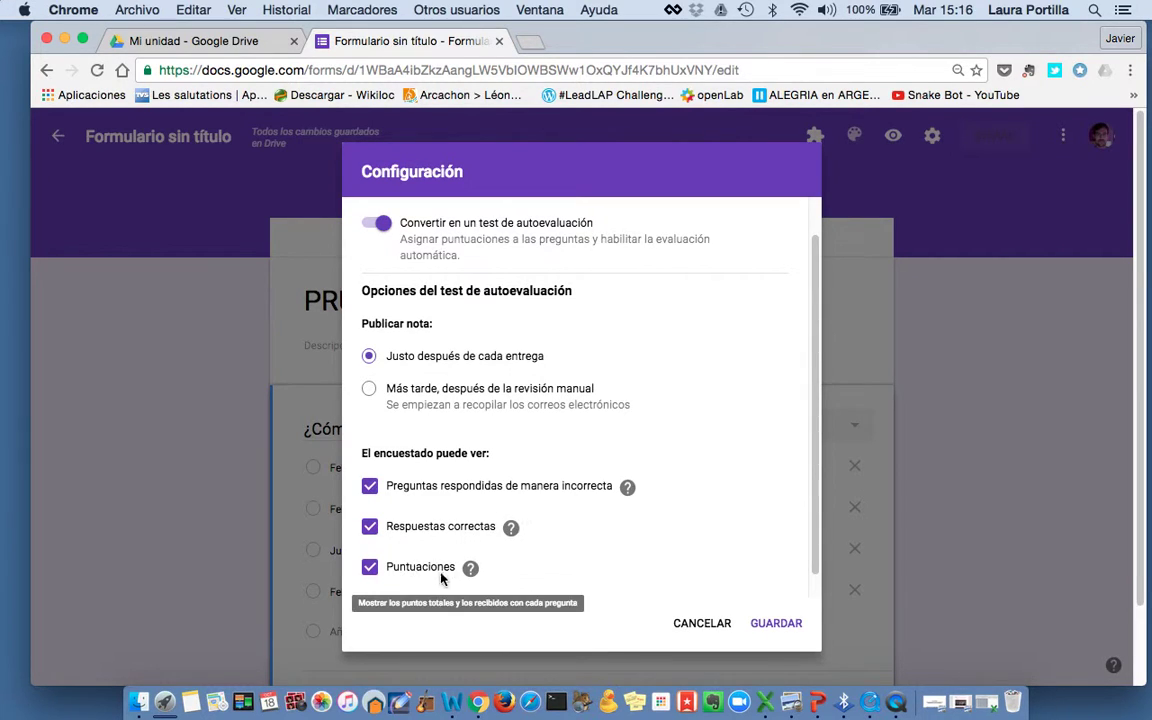
click(776, 624)
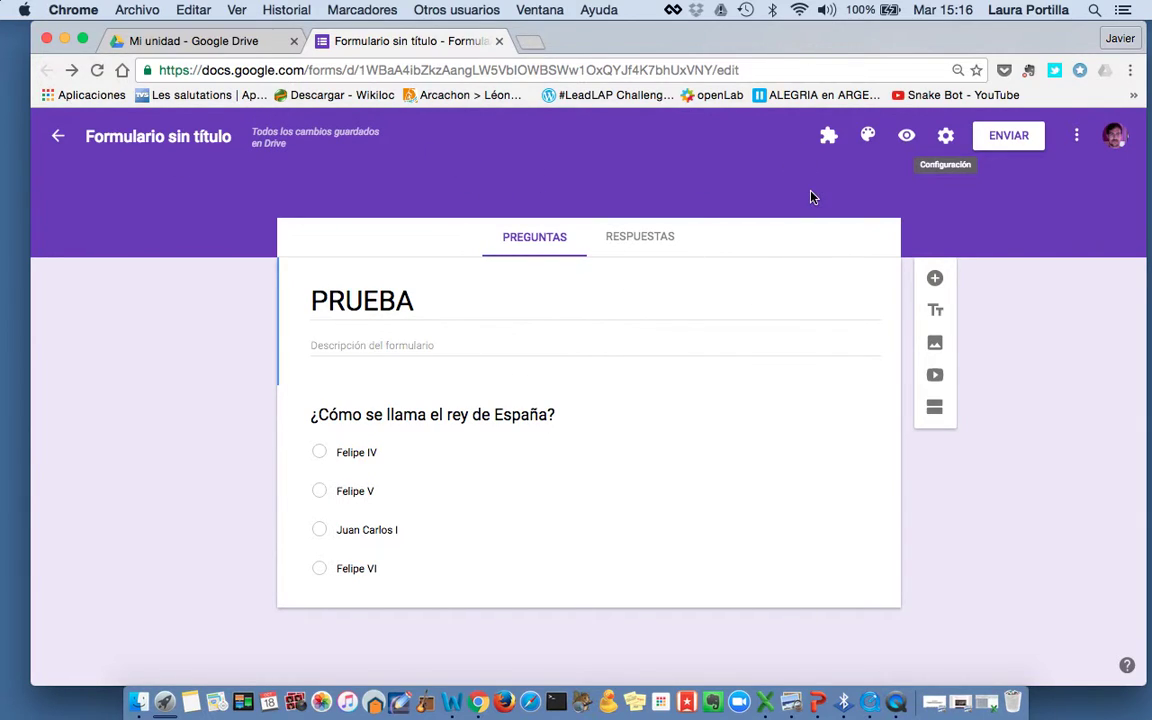
Apply the heart-folded open book photo from Trabajo y escuela as the form's theme
click(870, 144)
click(1035, 358)
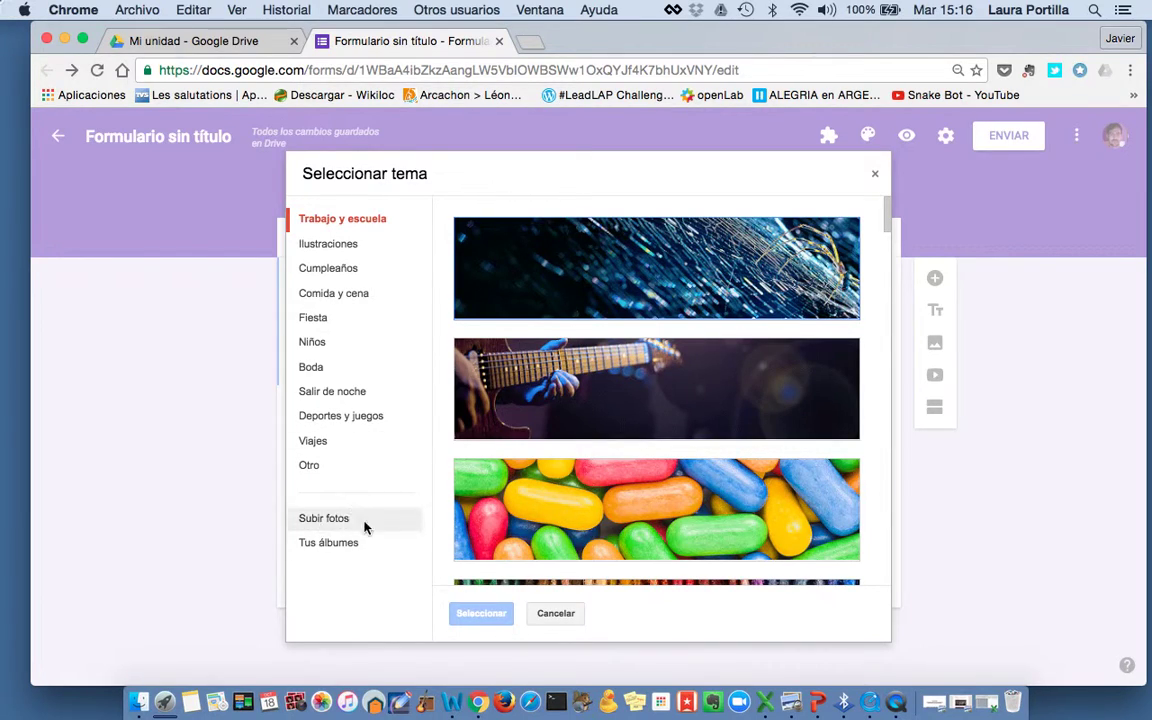
click(328, 519)
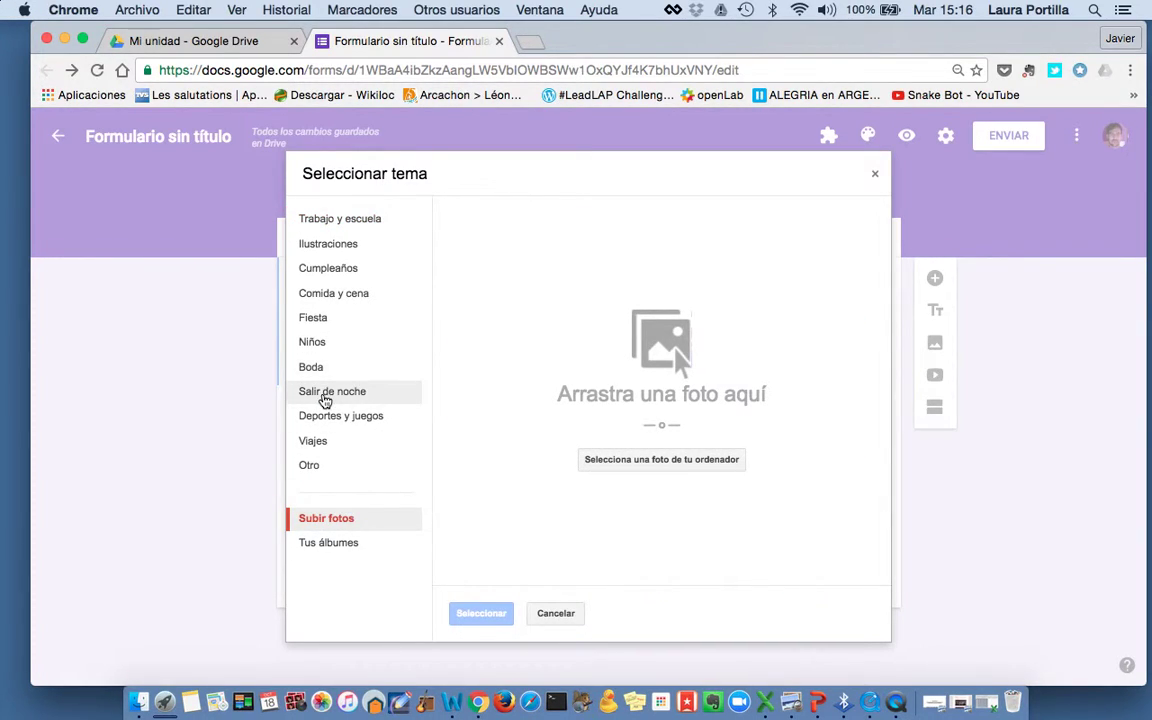
click(325, 226)
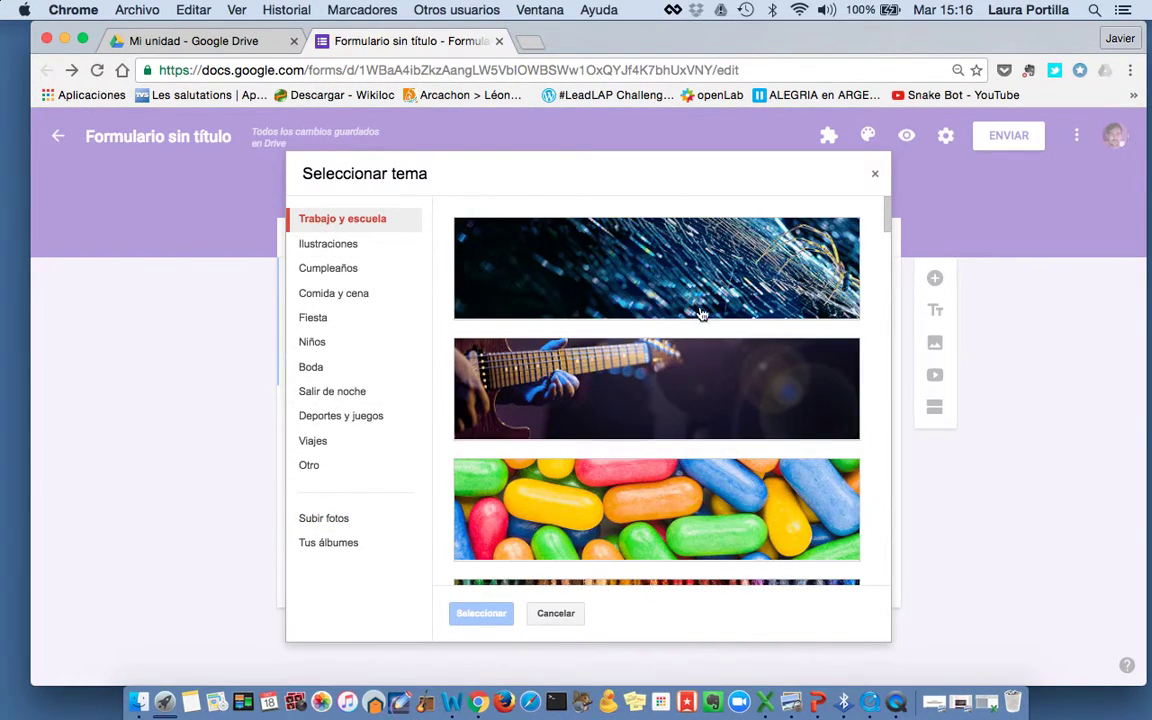
scroll(655, 298, down, 5)
scroll(655, 298, down, 10)
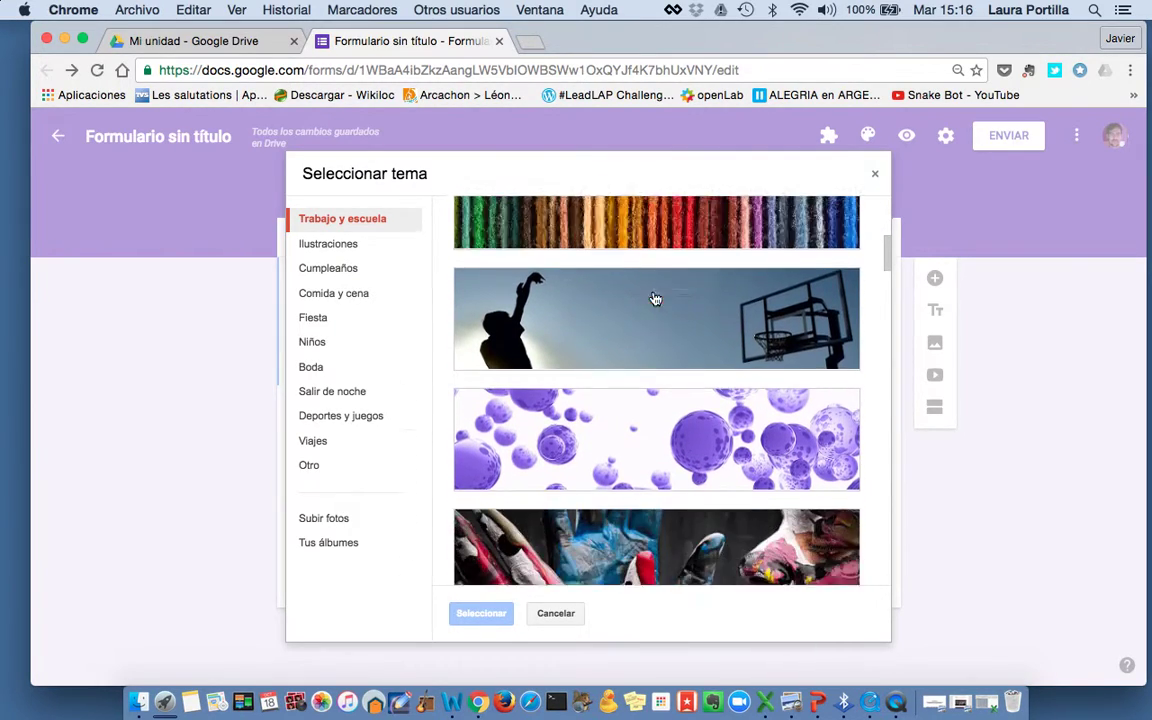
scroll(655, 298, up, 2)
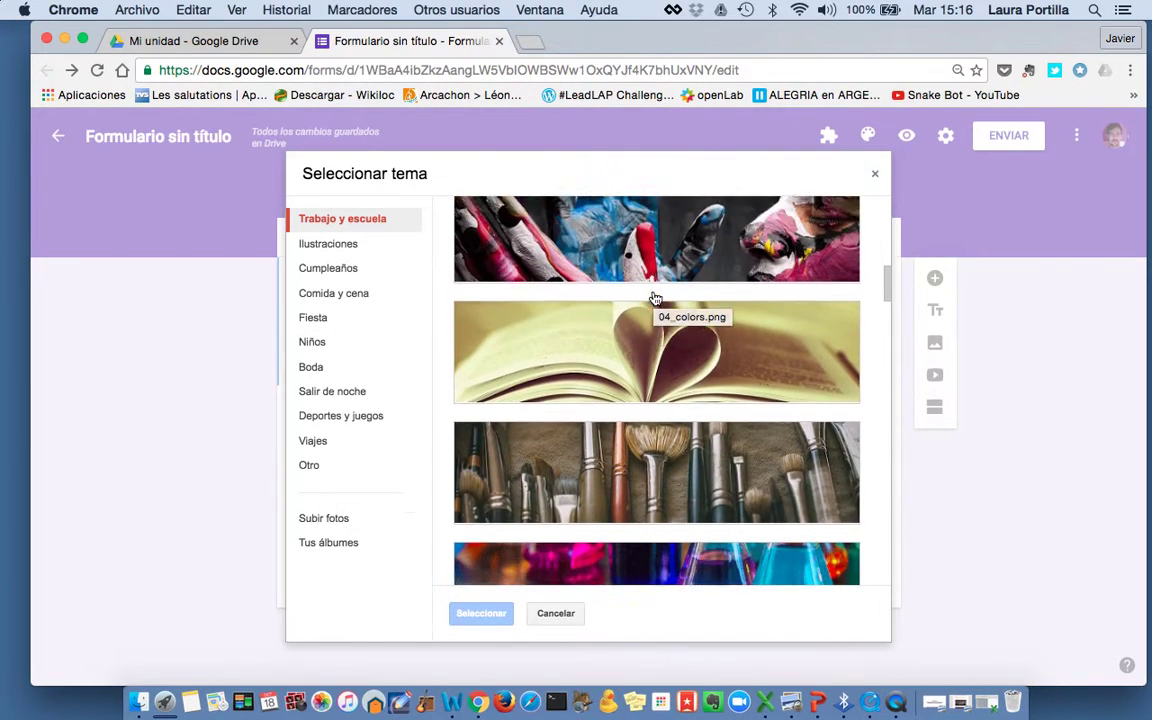
click(656, 303)
click(479, 614)
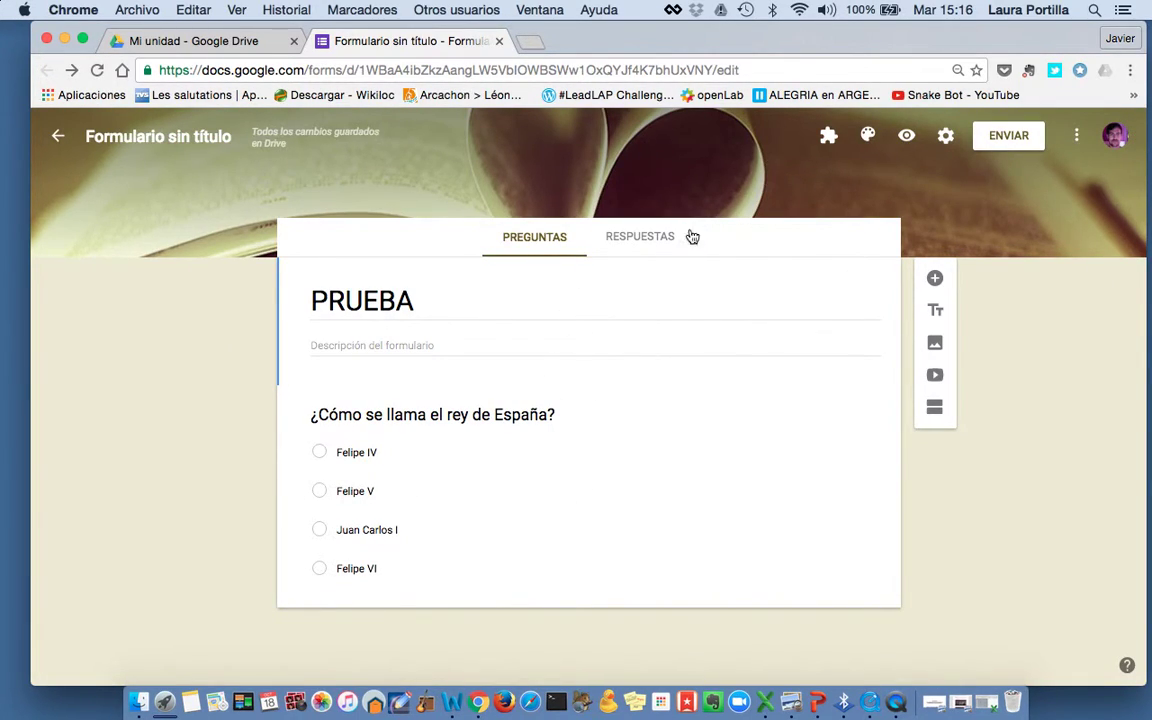
Turn on 'Recopilar los nombres de usuario' in the send options
click(639, 240)
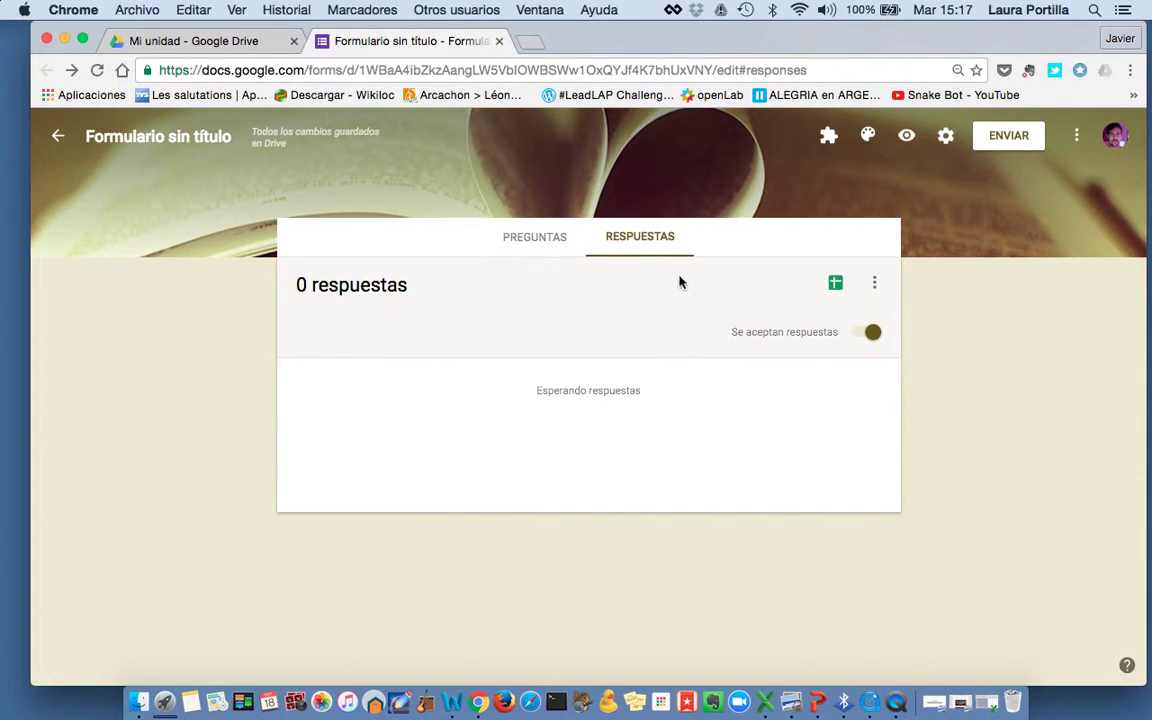
click(545, 237)
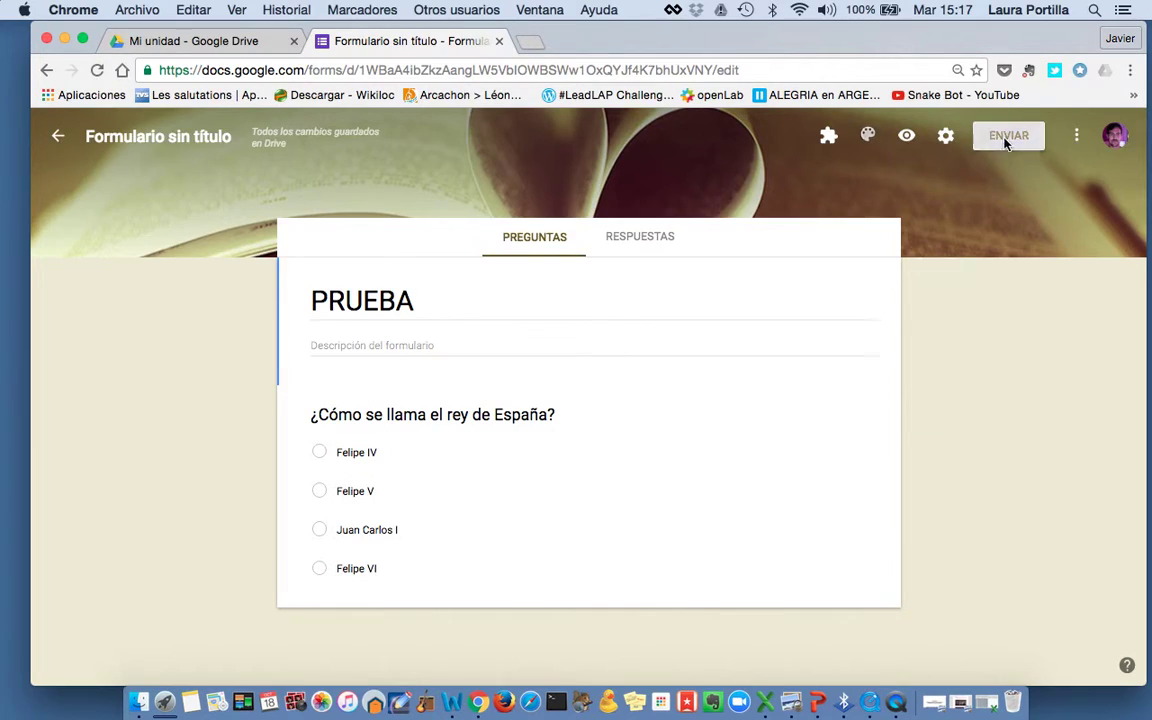
click(1008, 137)
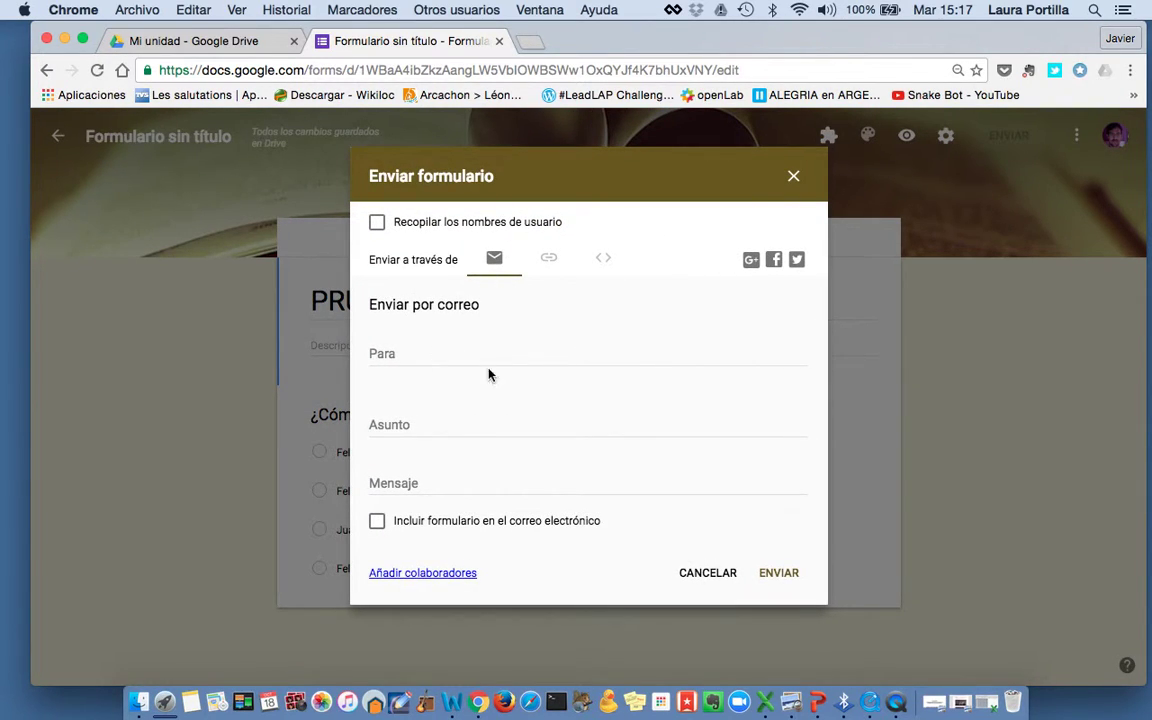
click(550, 259)
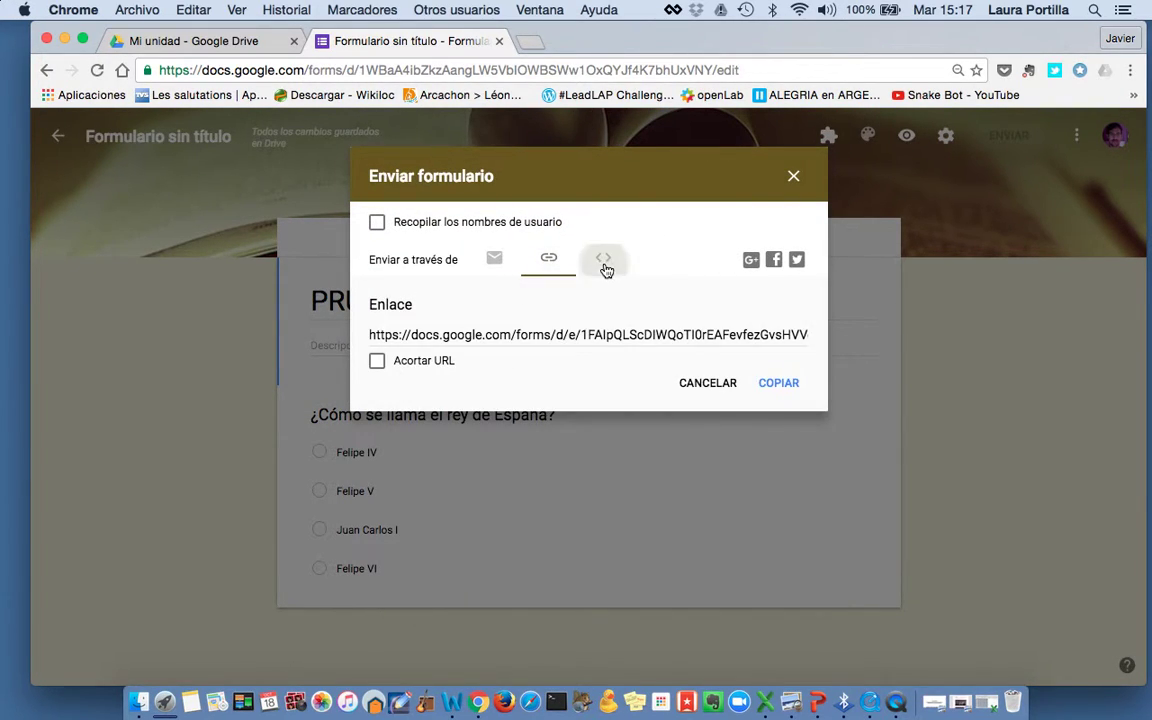
click(605, 265)
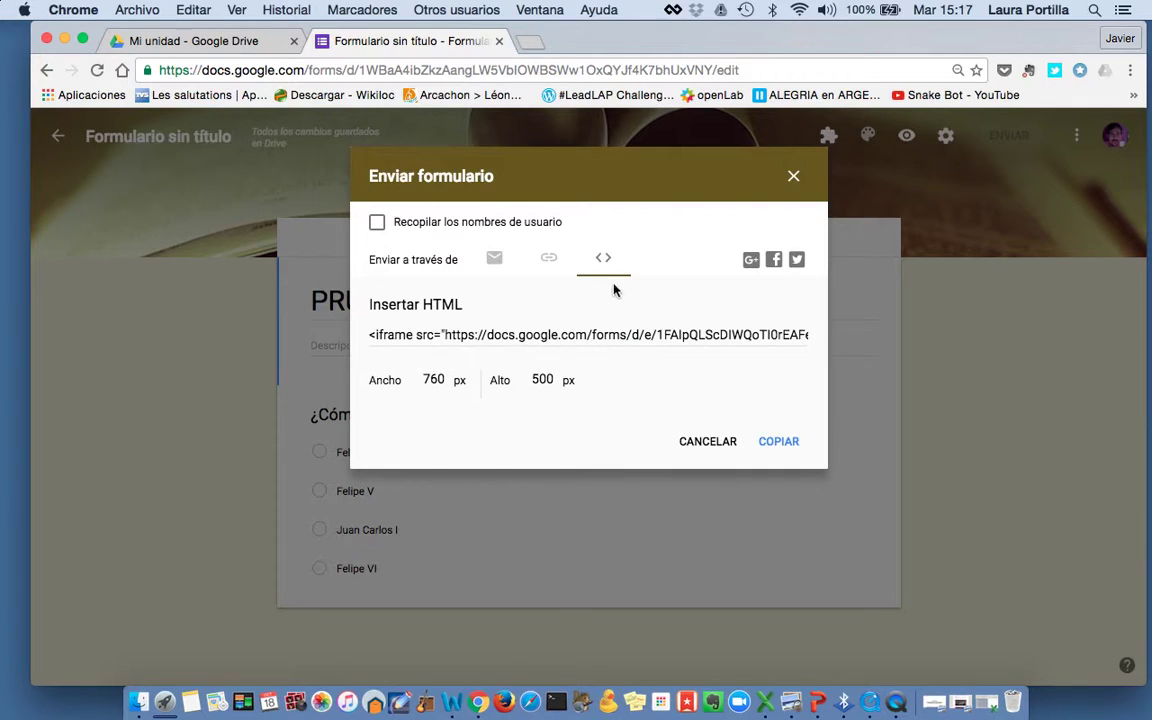
click(377, 224)
Copy the form's shareable link to the clipboard and close the send dialog
click(491, 259)
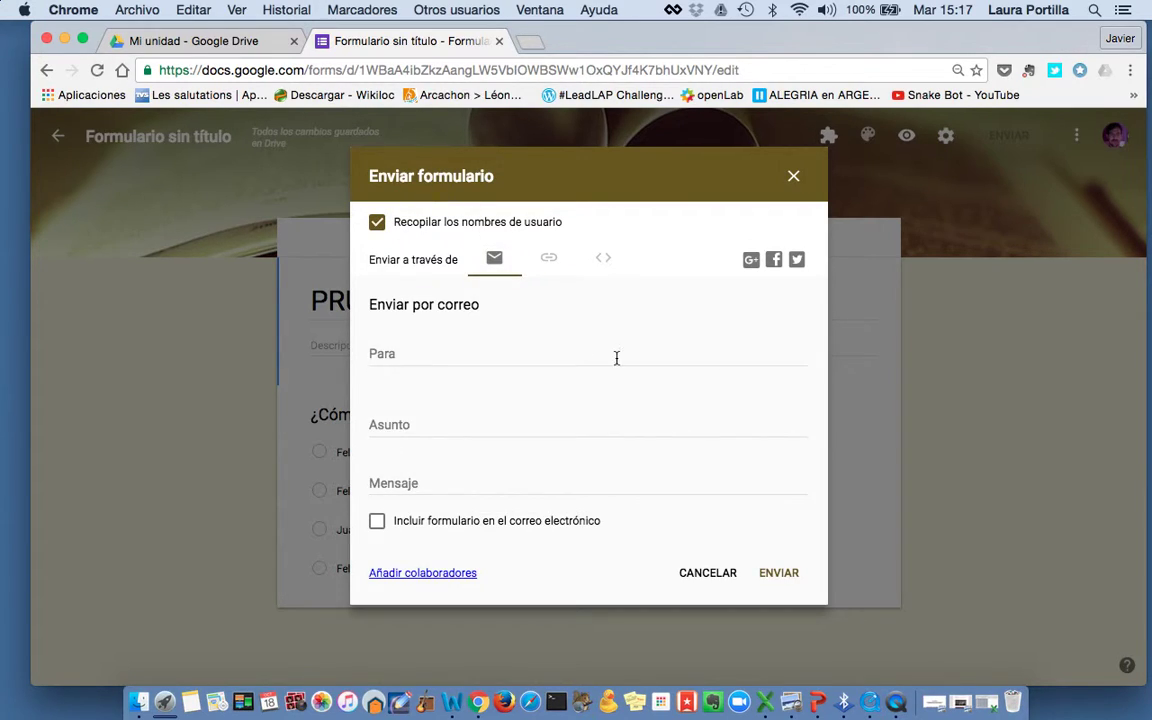
click(785, 574)
click(530, 362)
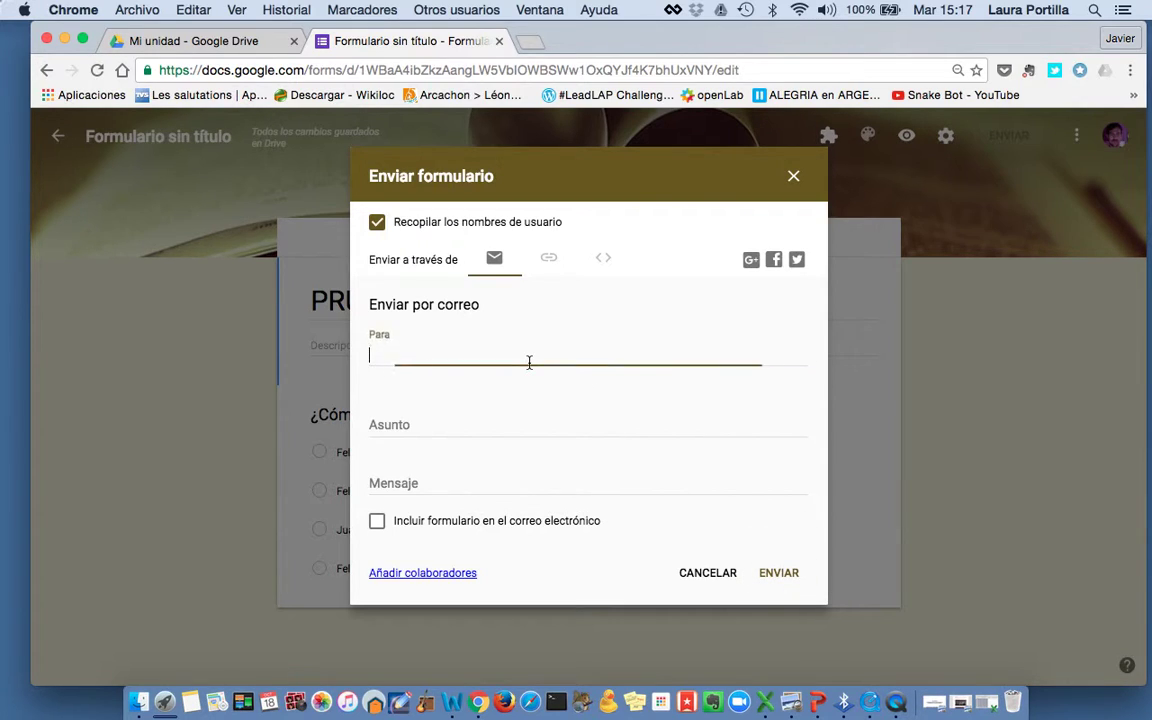
click(542, 266)
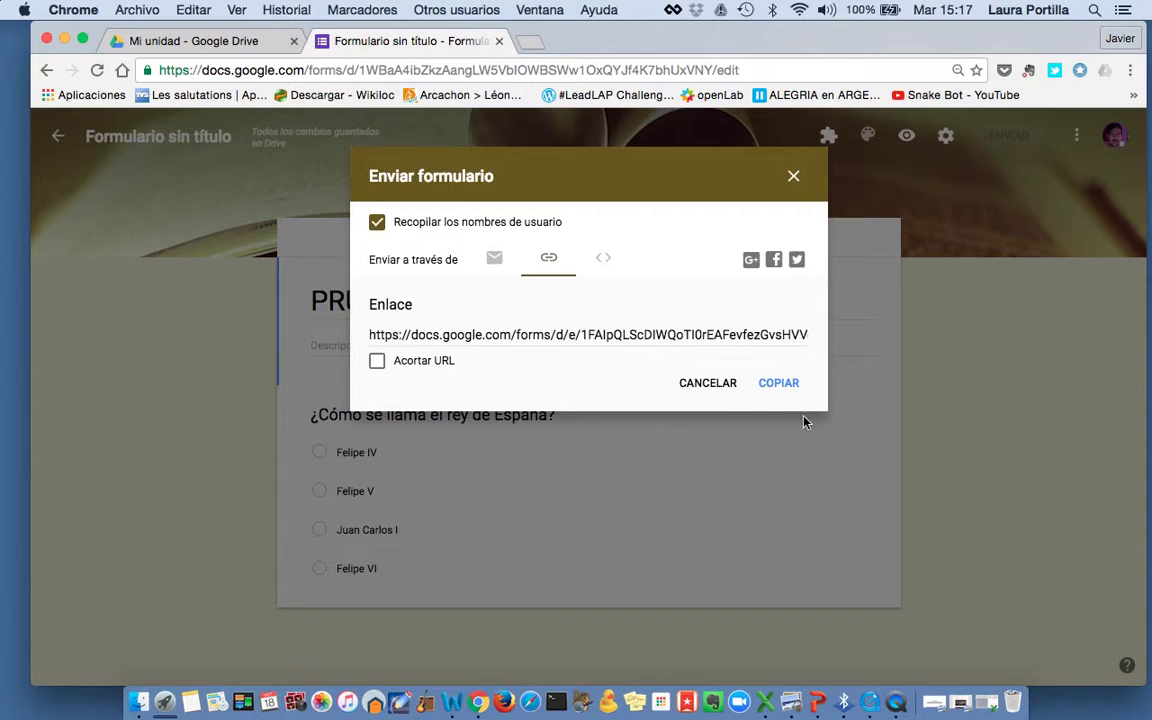
click(780, 385)
click(705, 387)
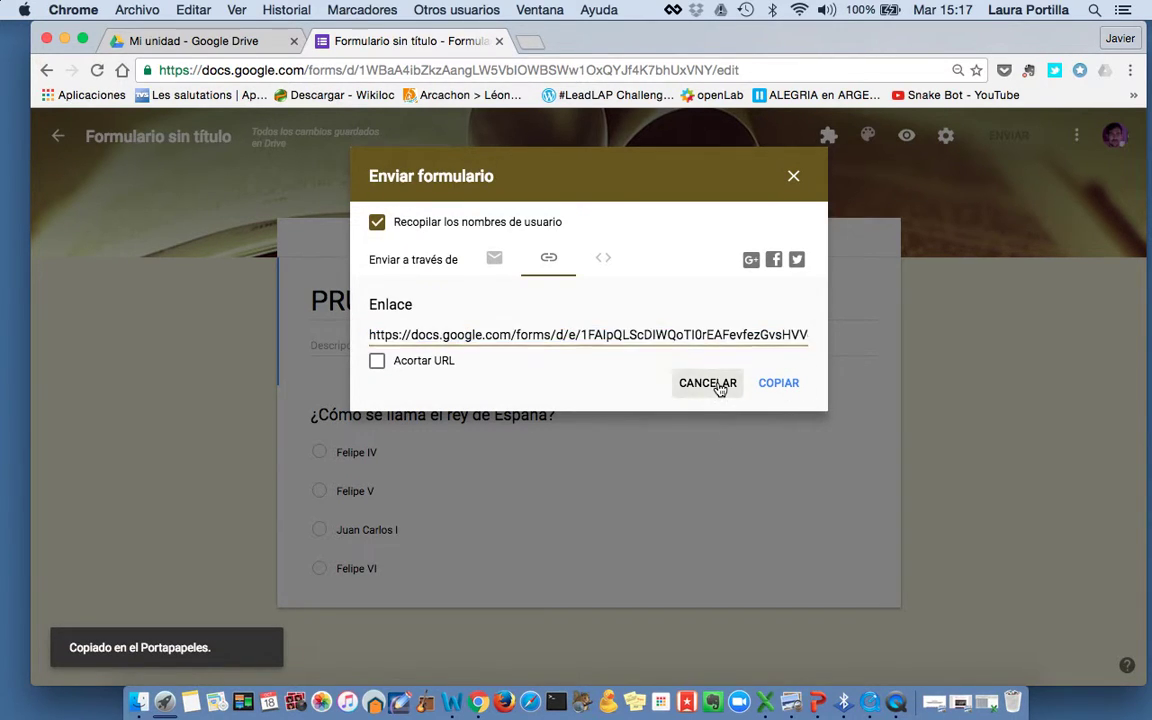
Add a short-answer question titled 'Nombre y apellido' before the king question
scroll(397, 407, down, 1)
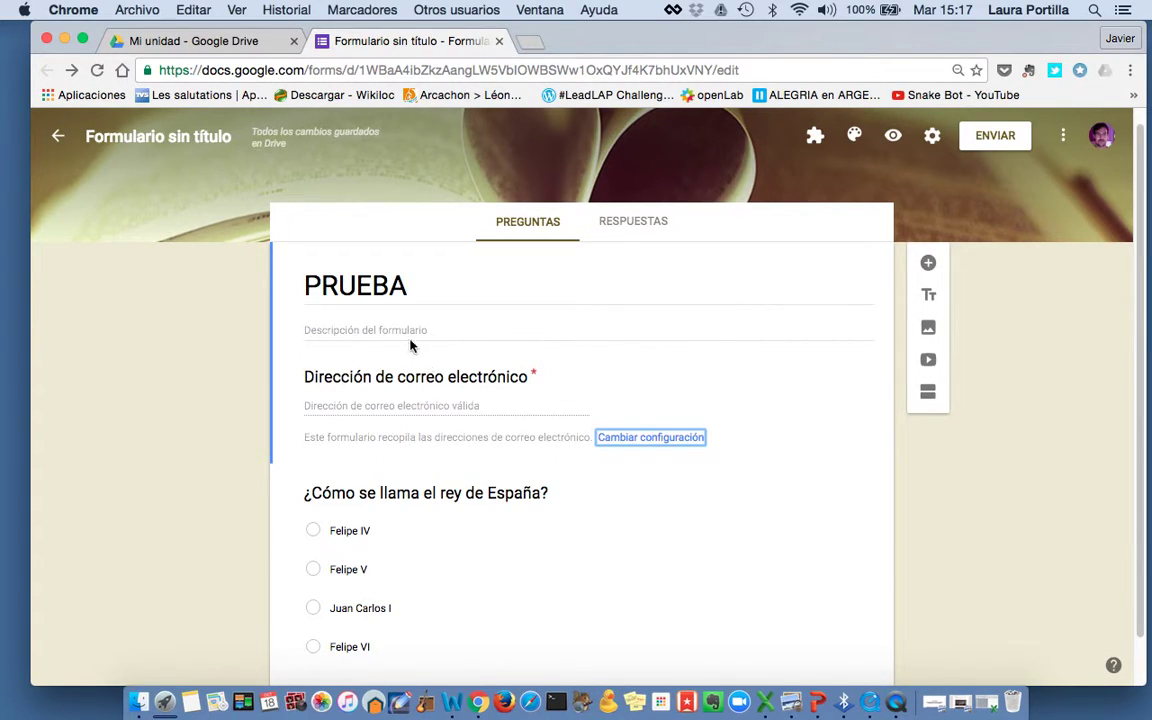
click(926, 263)
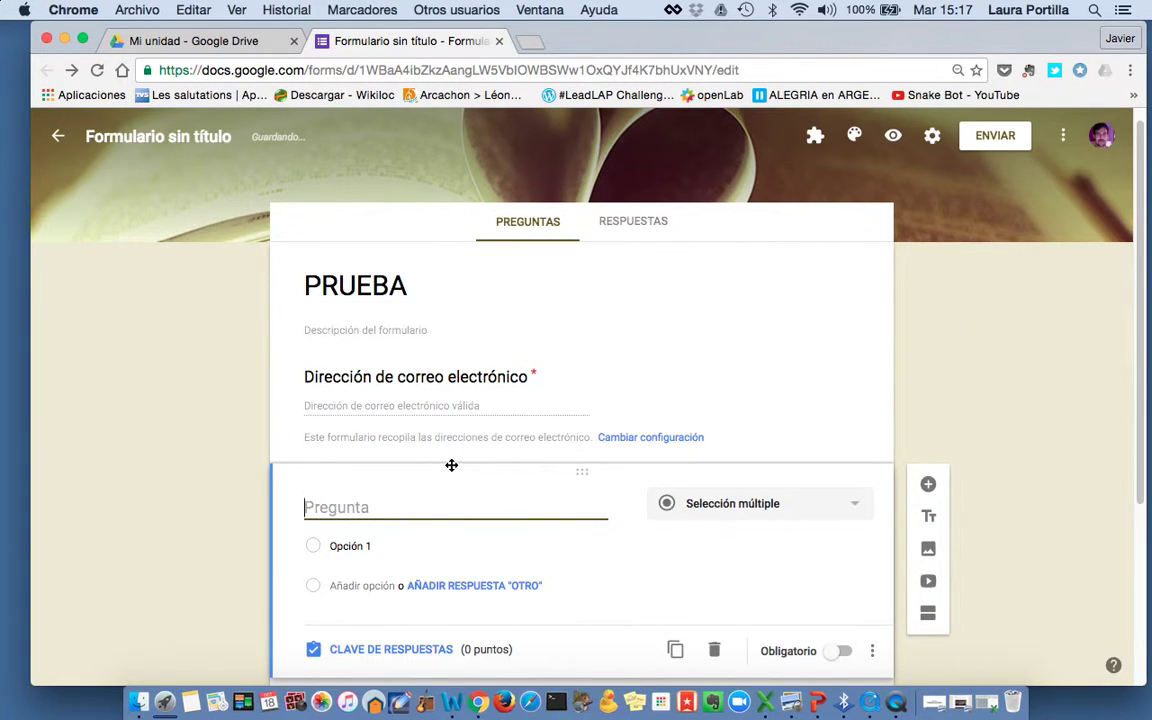
drag(410, 468, 408, 496)
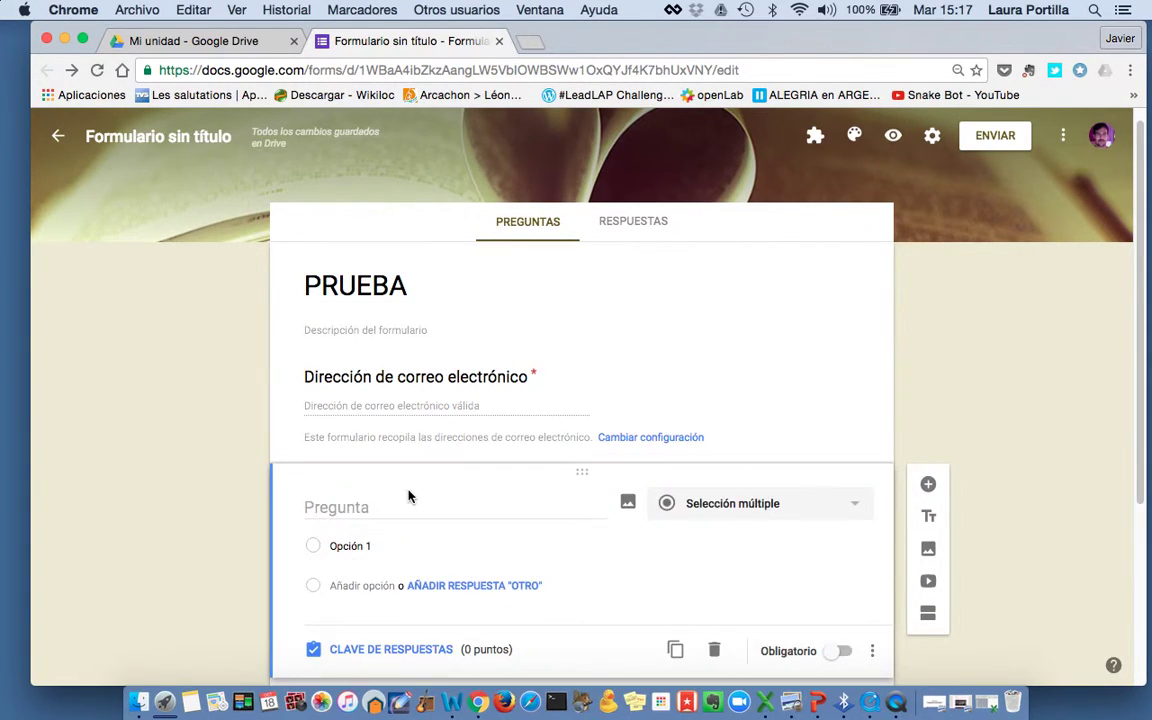
scroll(434, 507, down, 5)
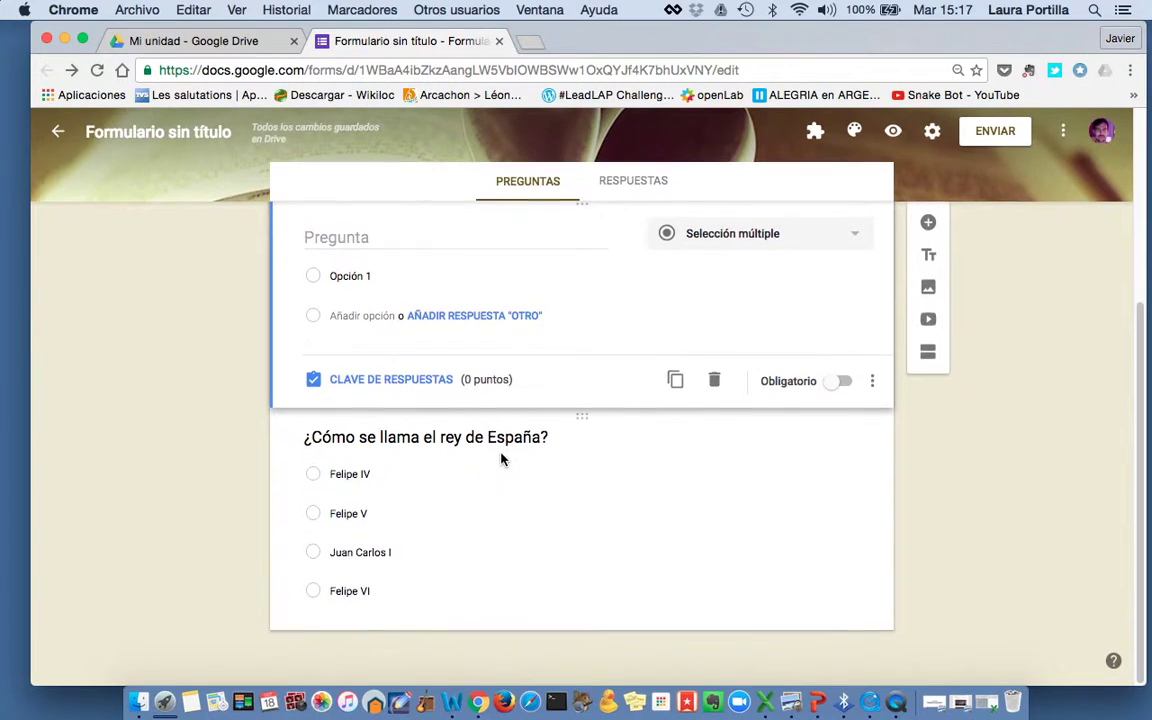
scroll(504, 457, up, 4)
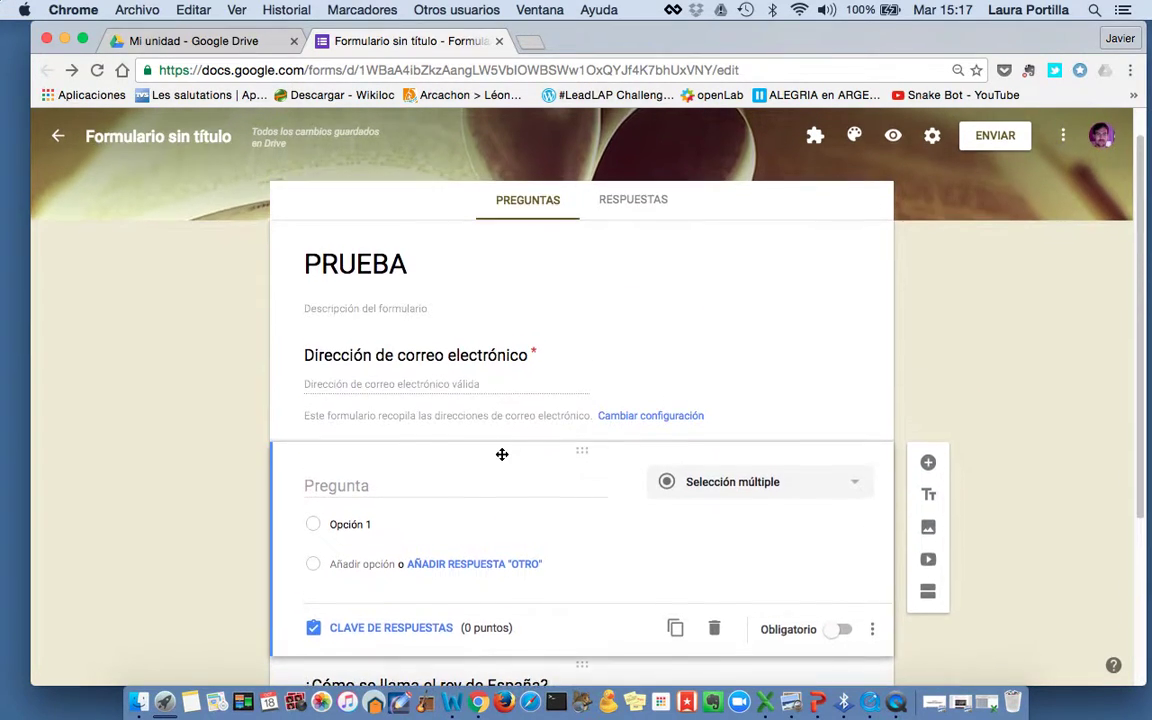
click(820, 498)
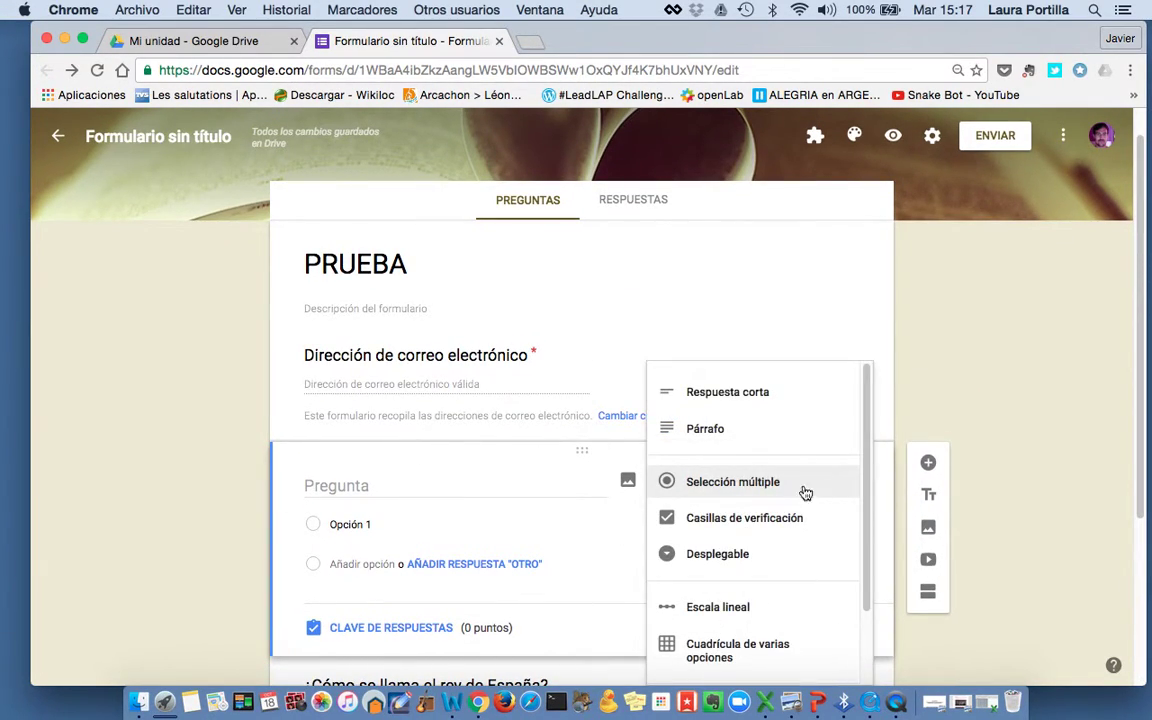
click(756, 396)
click(395, 485)
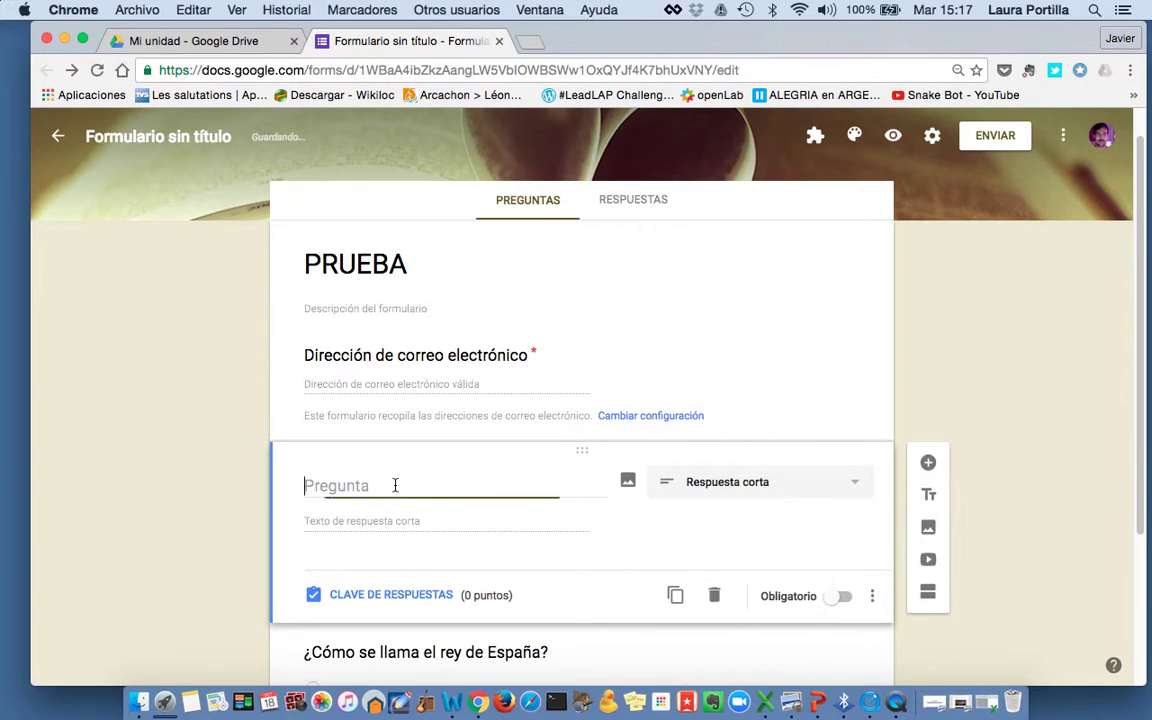
text(Nombre y apellidos)
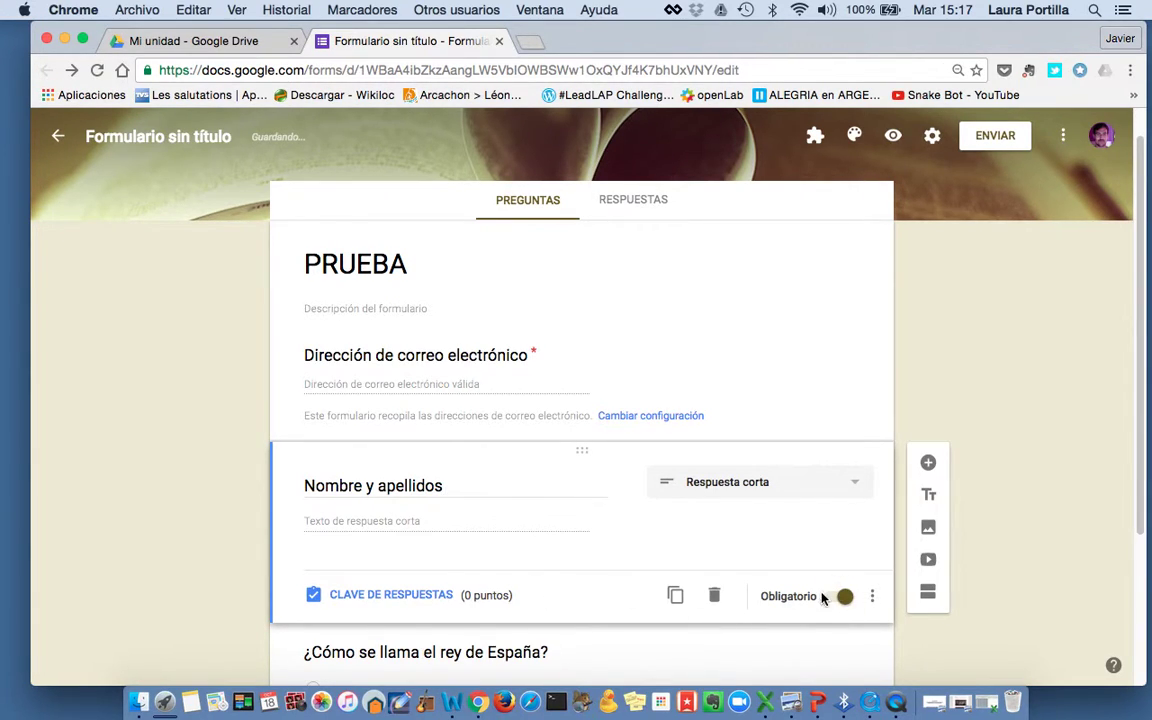
Mark the king of Spain question as Obligatorio
scroll(822, 597, down, 1)
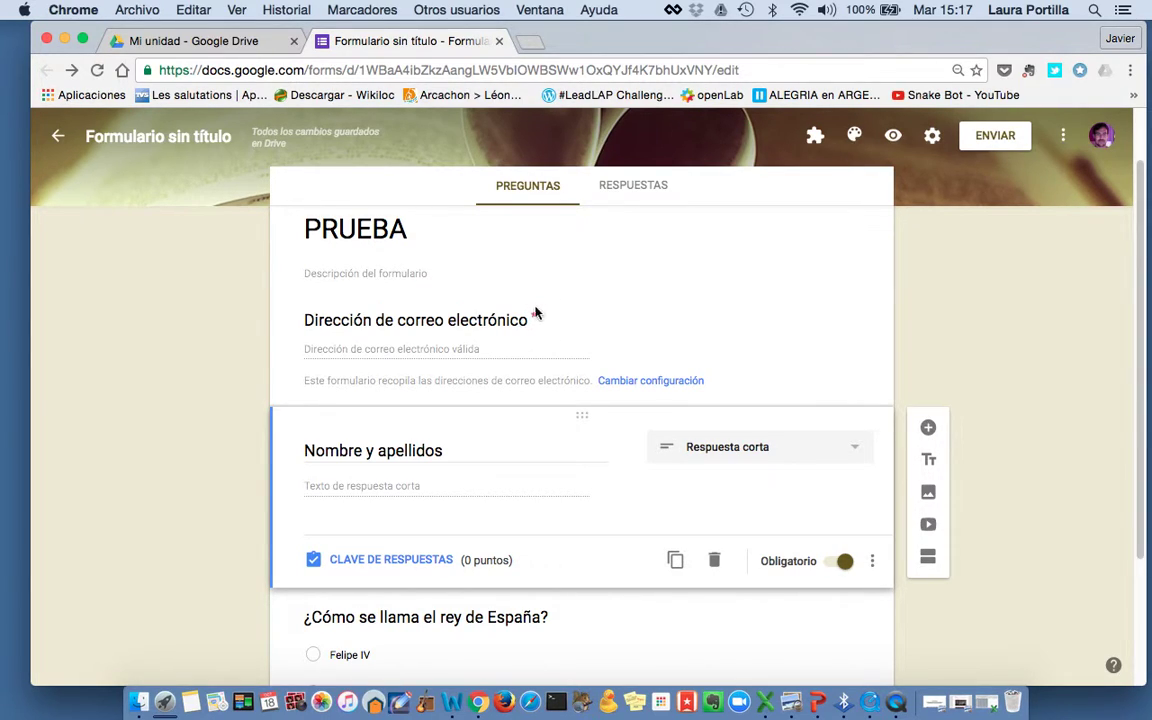
click(516, 422)
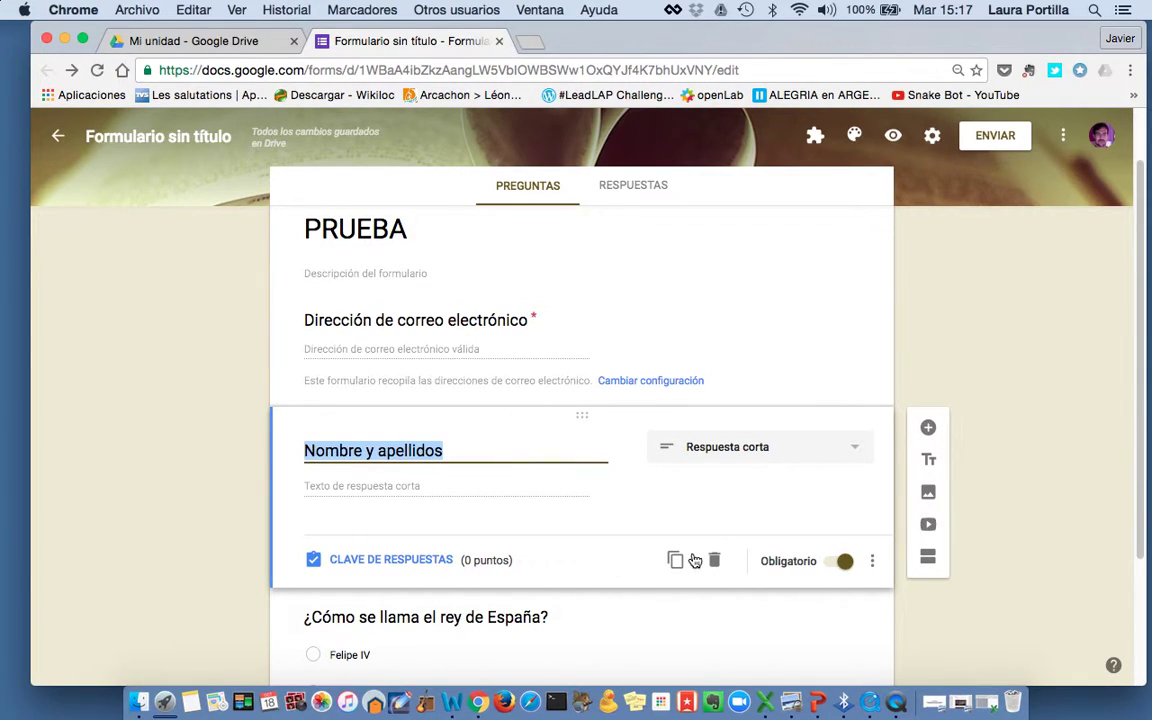
click(857, 616)
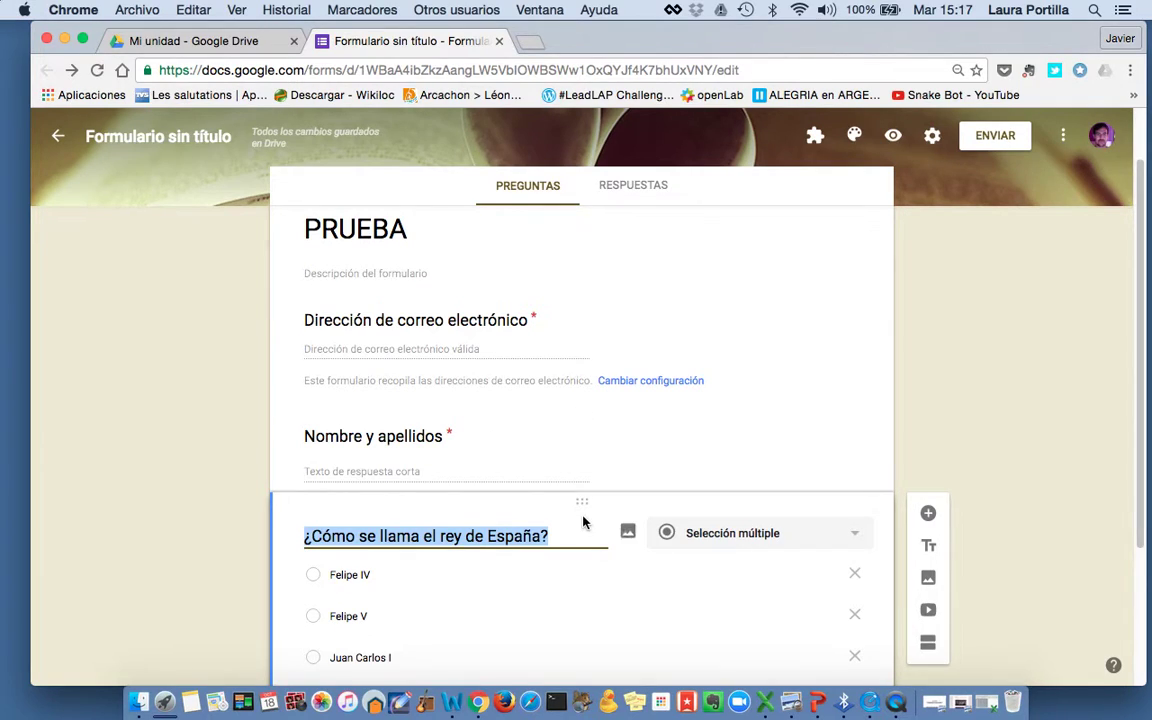
click(845, 643)
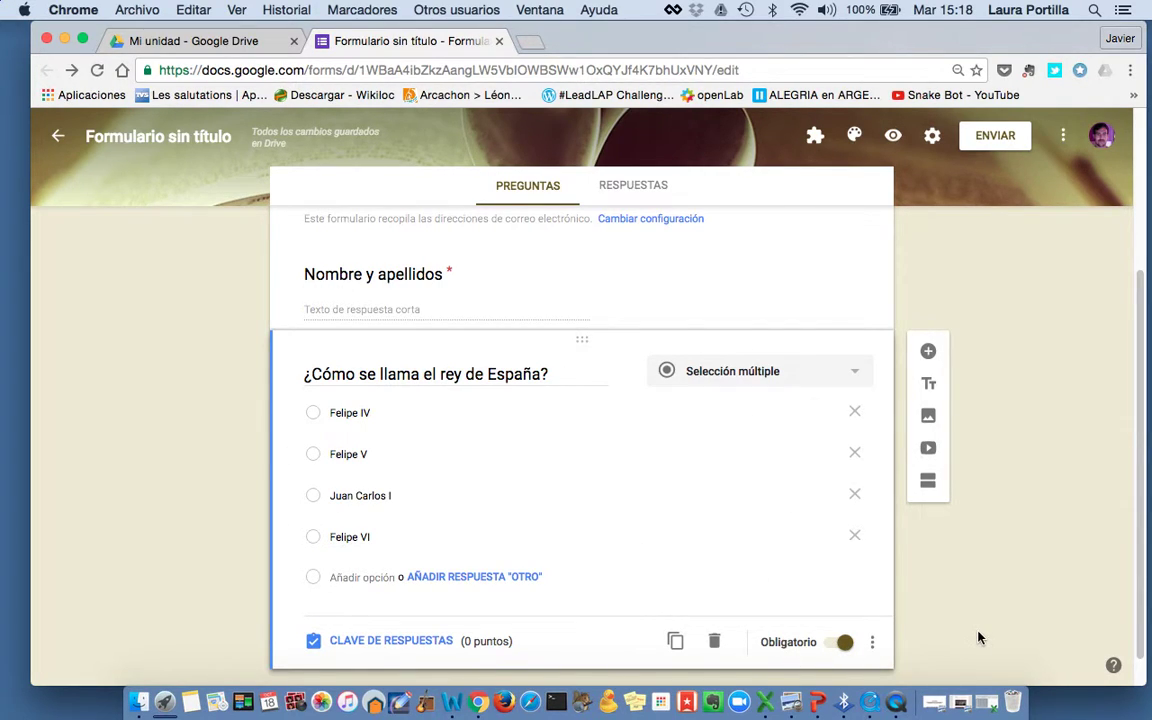
click(729, 300)
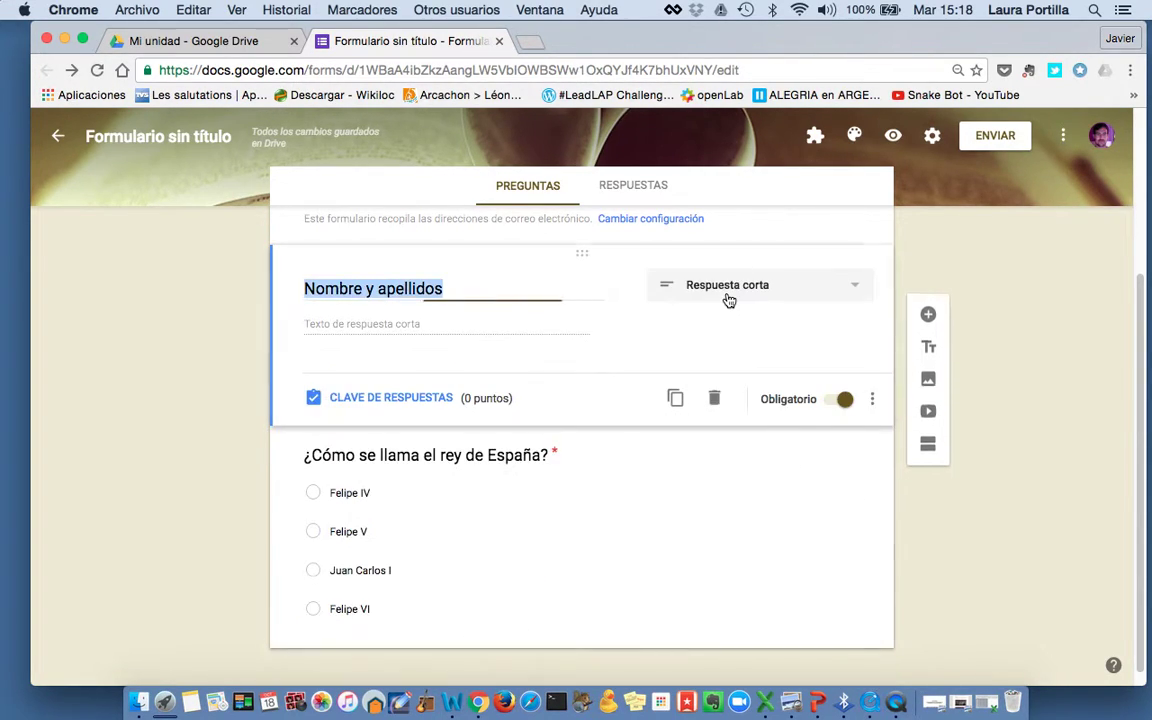
scroll(728, 298, up, 3)
scroll(728, 298, down, 4)
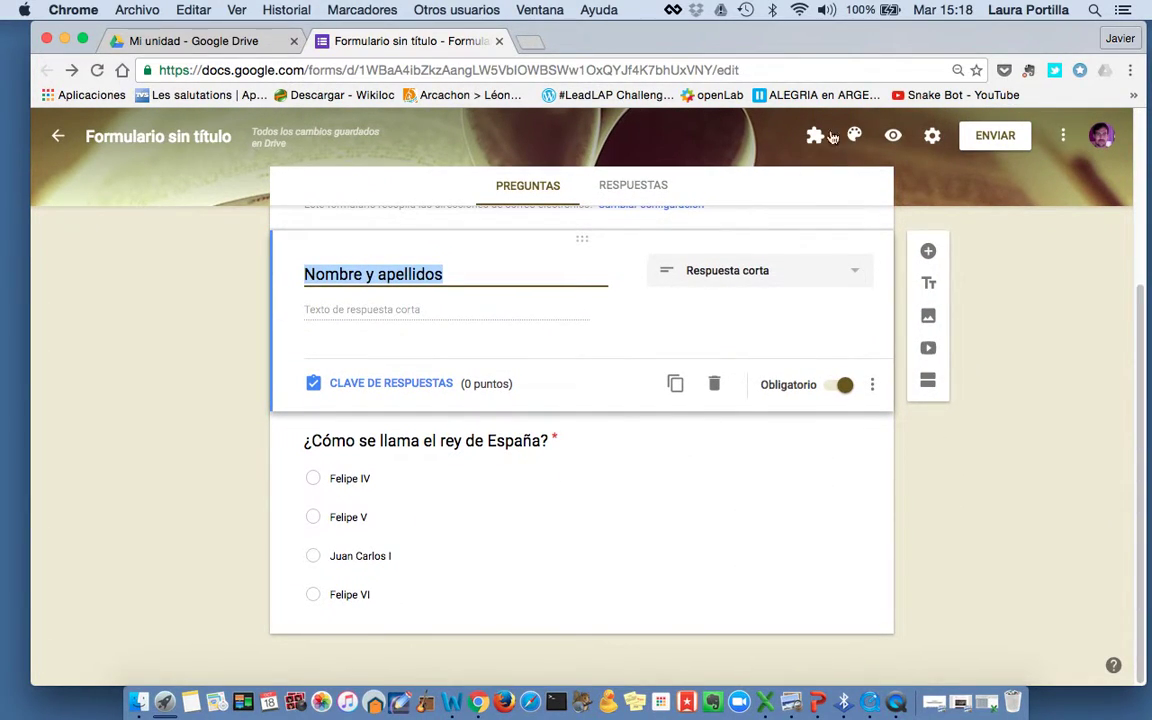
In the preview, enter the respondent's e-mail and full name and choose Felipe IV
click(893, 137)
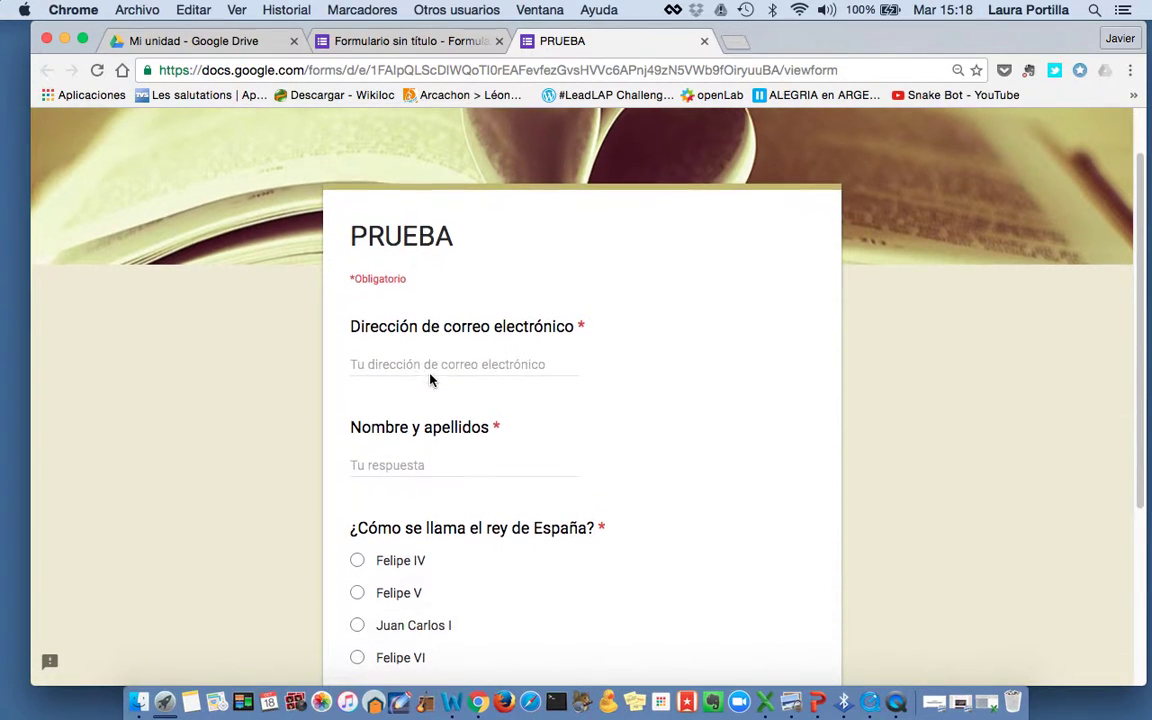
click(368, 368)
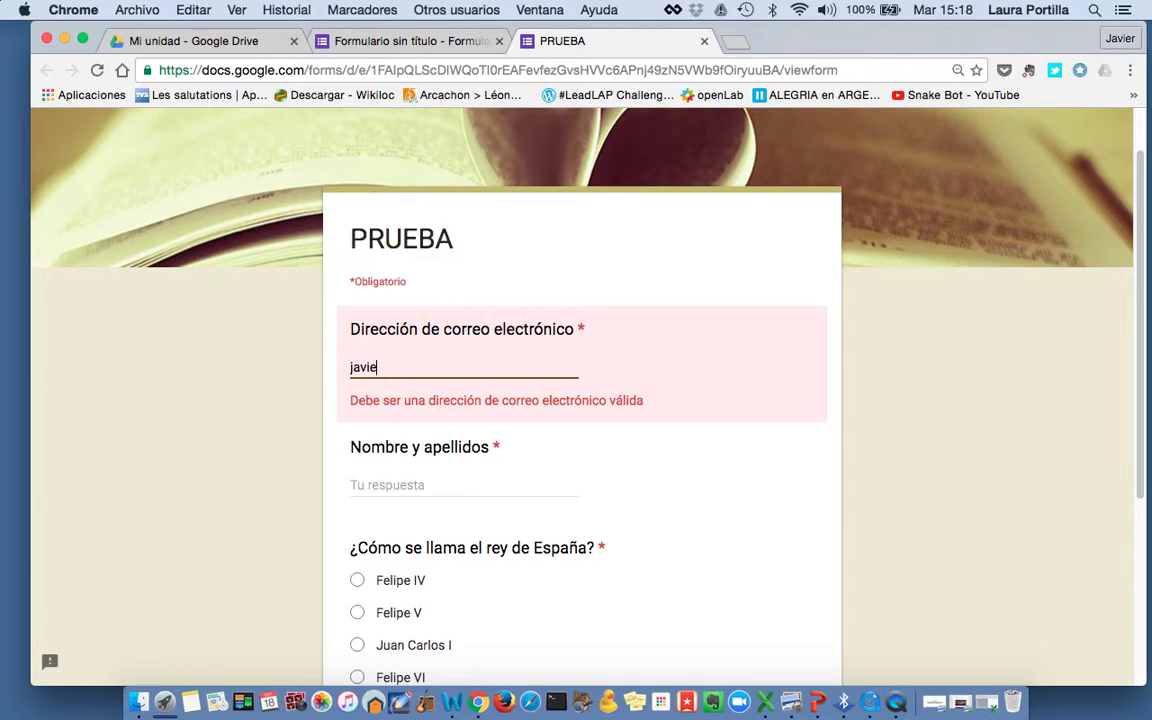
click(400, 468)
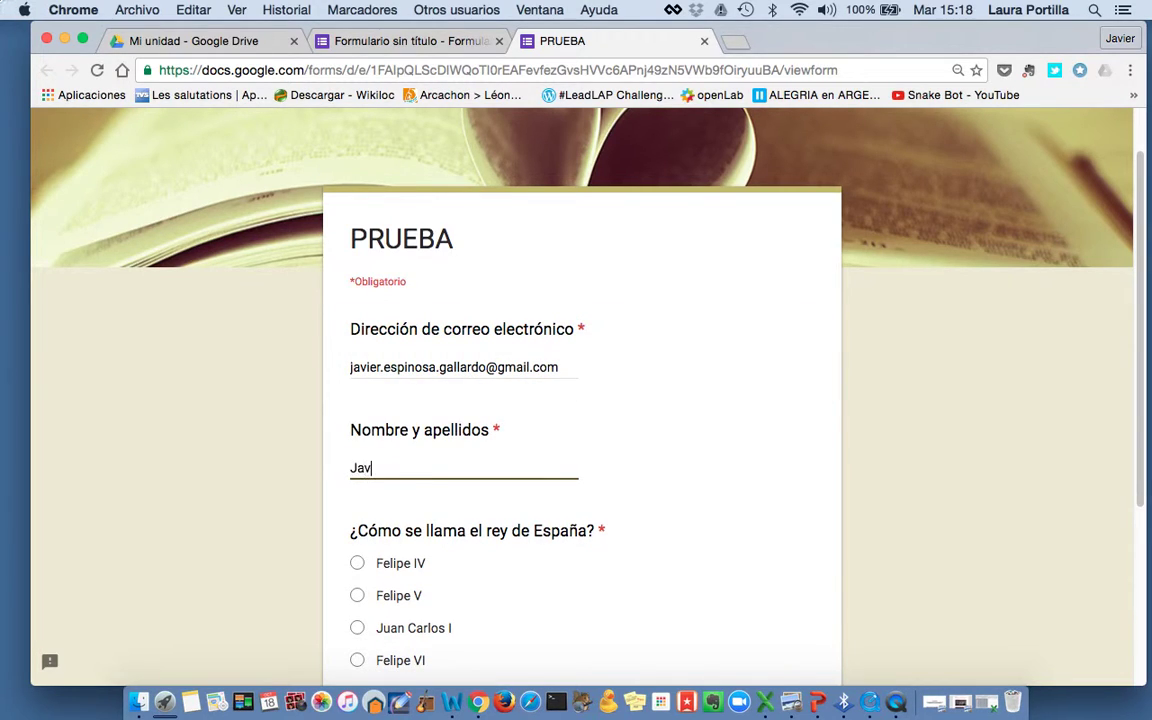
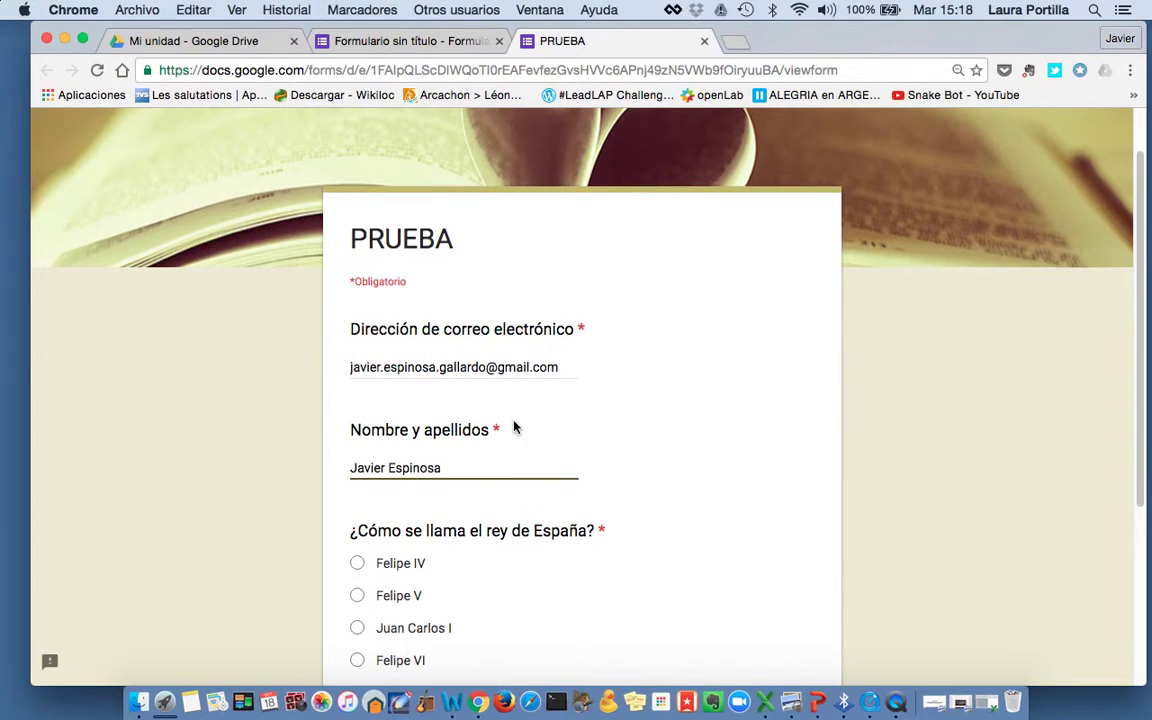
scroll(514, 429, down, 2)
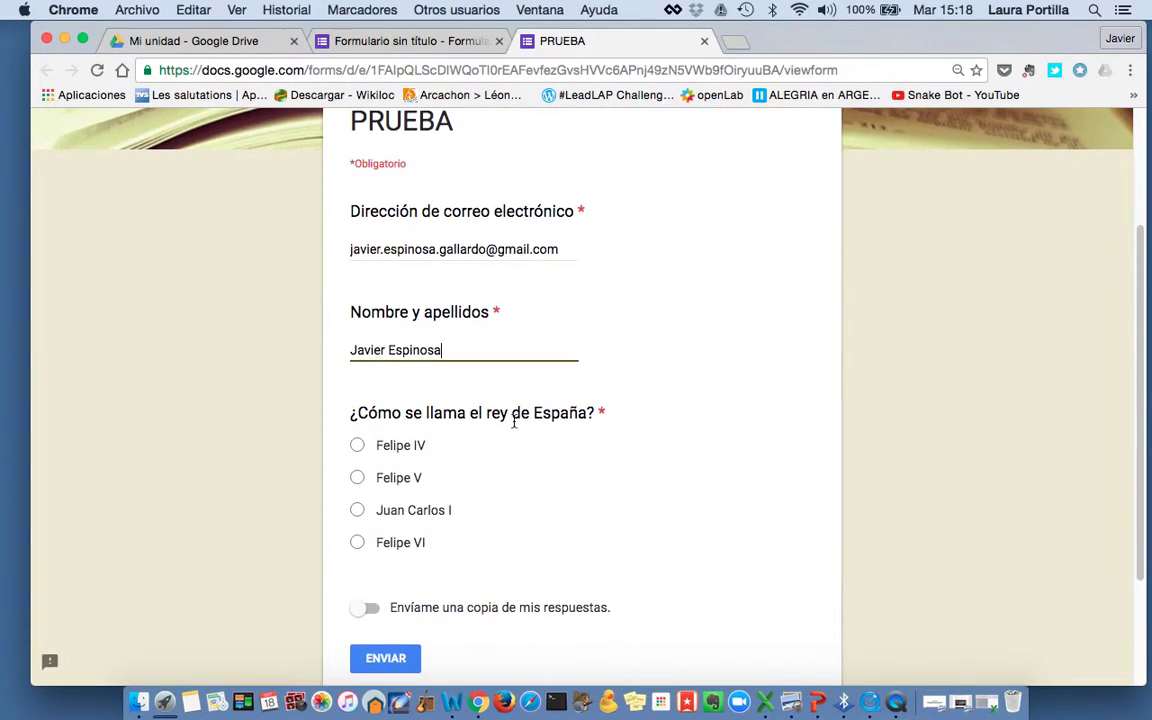
click(358, 446)
Request a response copy, submit, and view the 0/0 score
scroll(415, 524, down, 2)
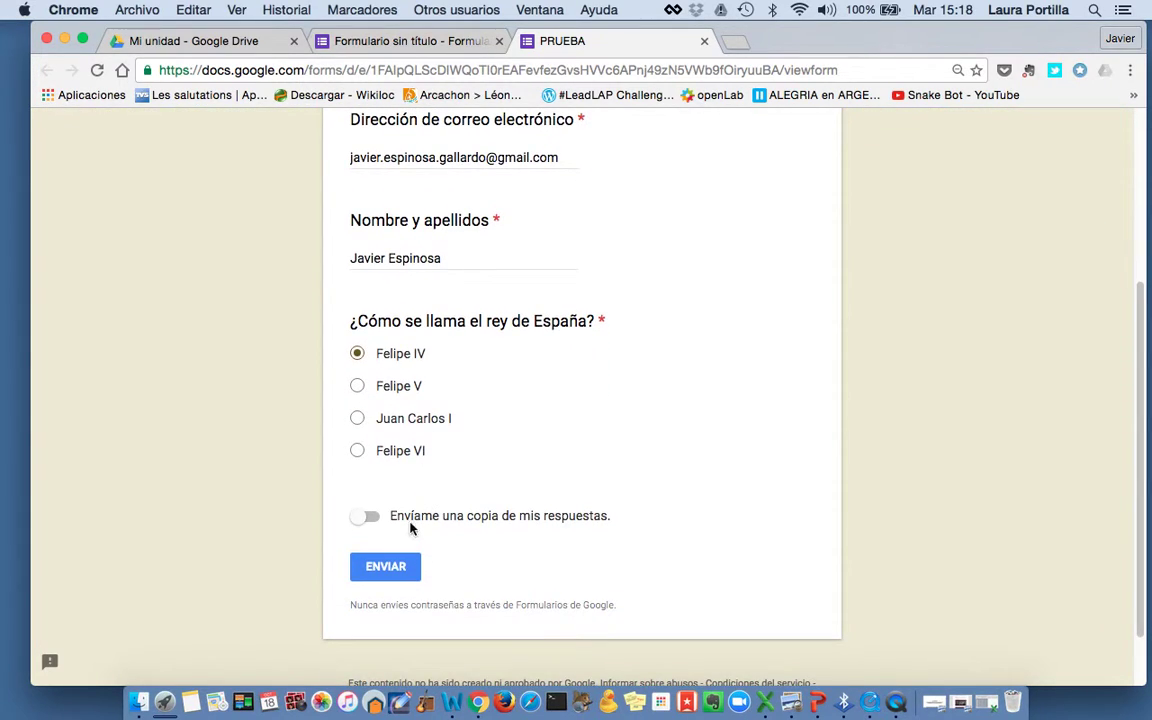
click(371, 520)
click(388, 580)
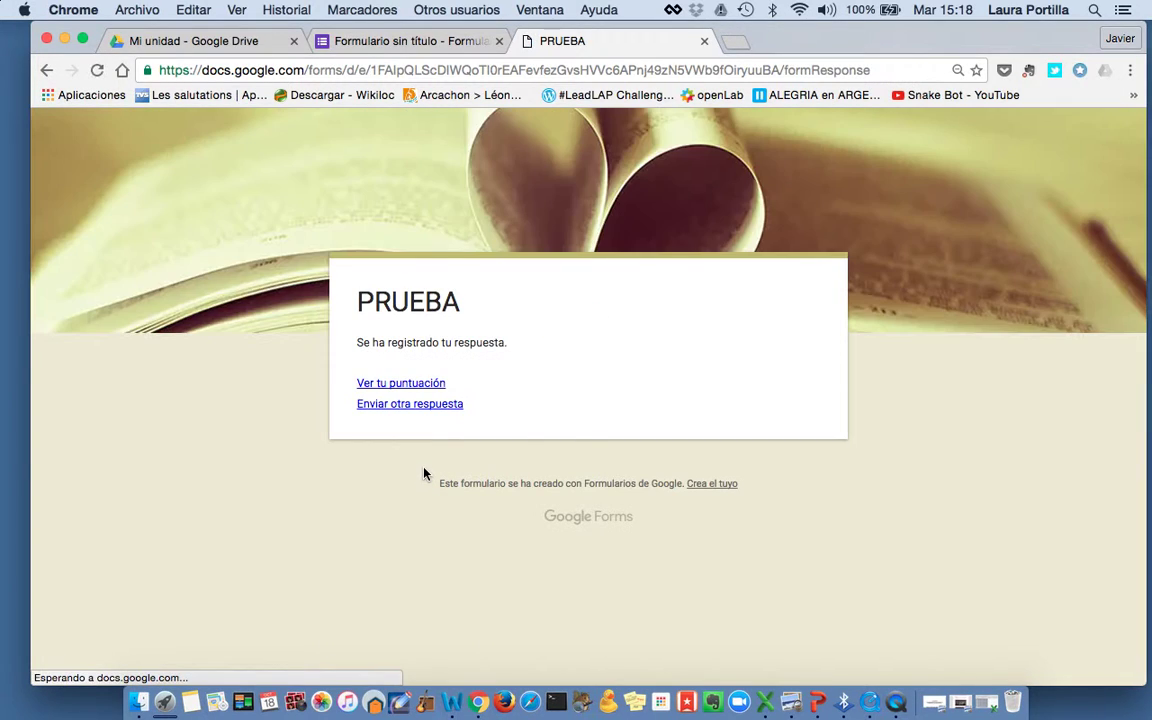
click(420, 385)
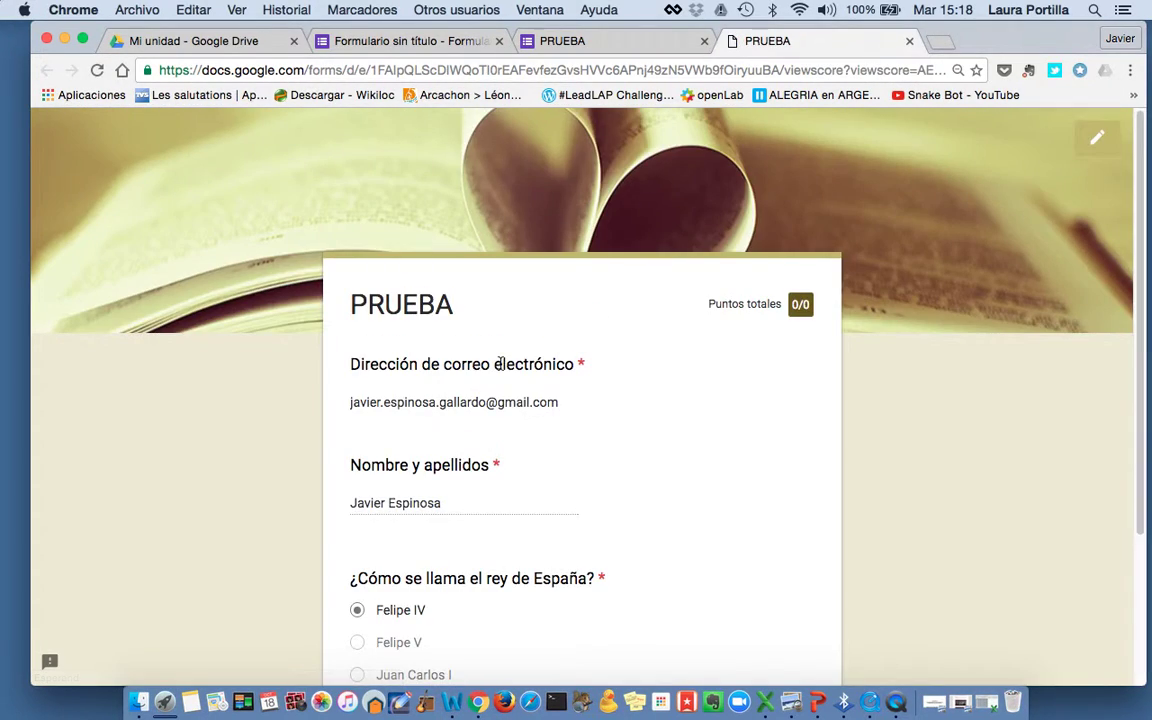
scroll(560, 320, down, 5)
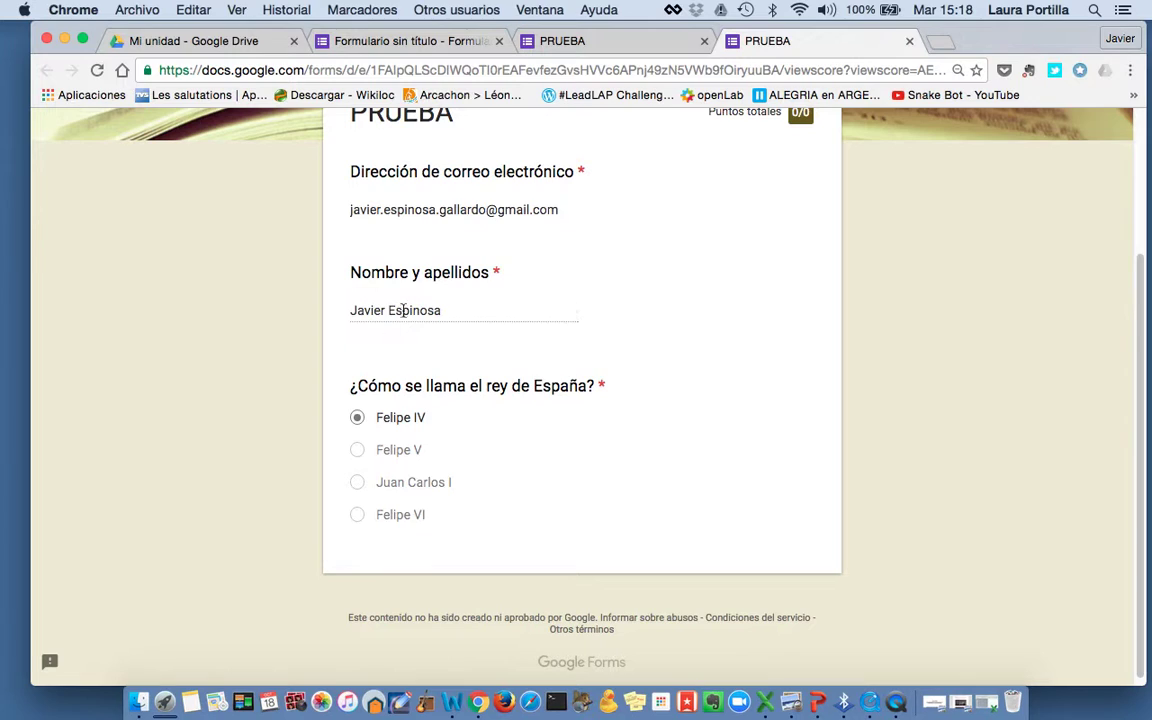
scroll(510, 204, up, 2)
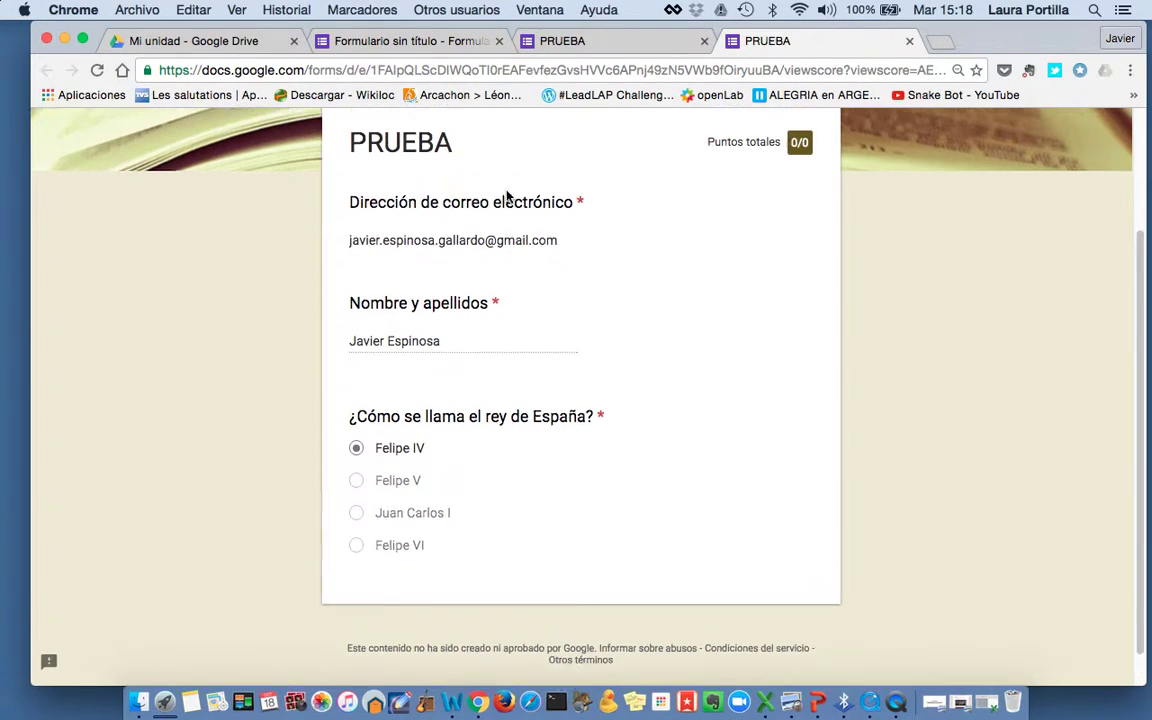
Back in the editor, open CLAVE DE RESPUESTAS for the king of Spain question
click(358, 40)
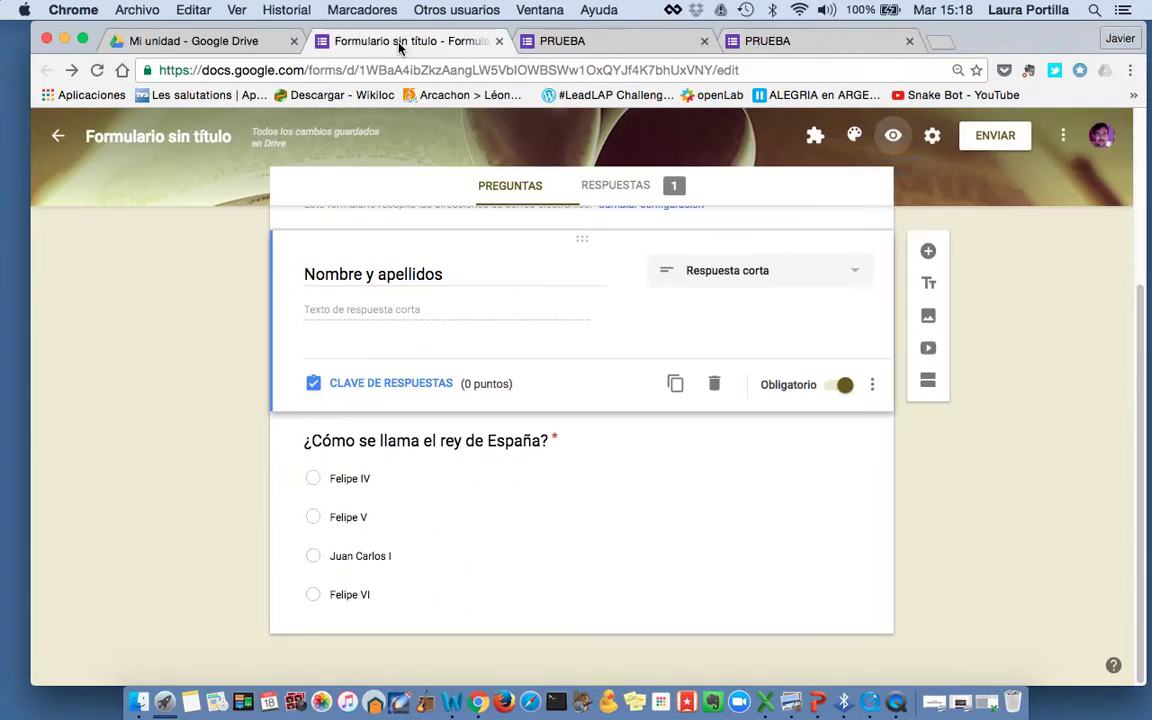
click(494, 488)
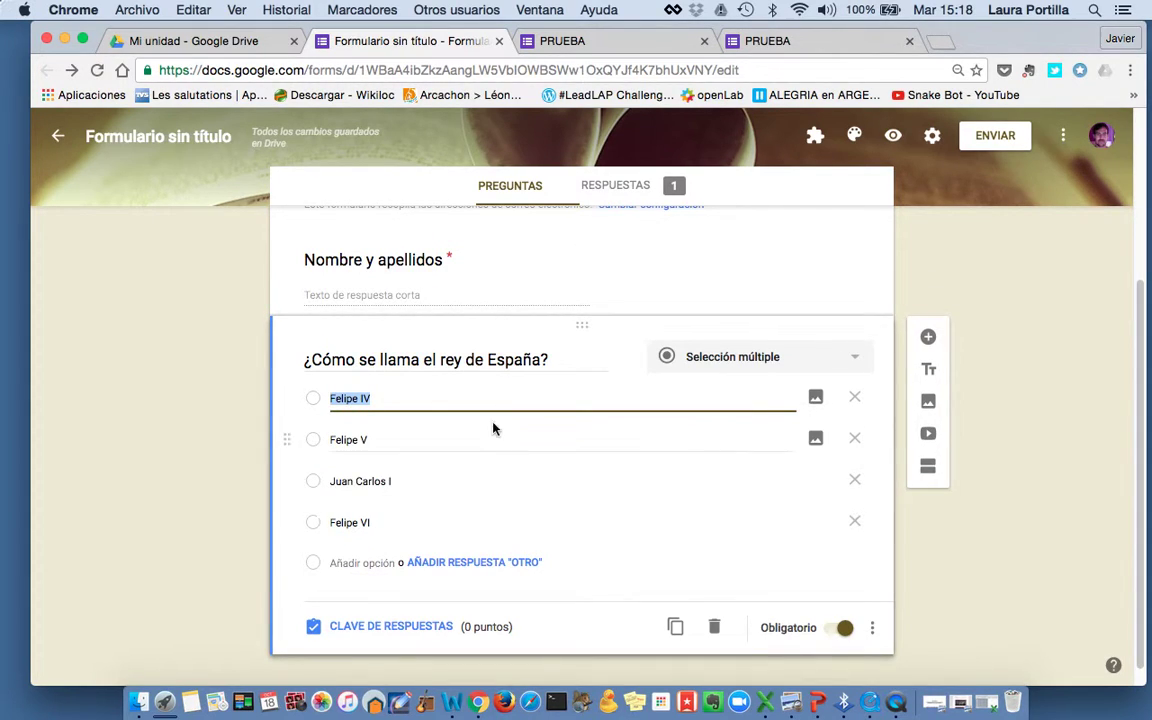
scroll(576, 517, down, 1)
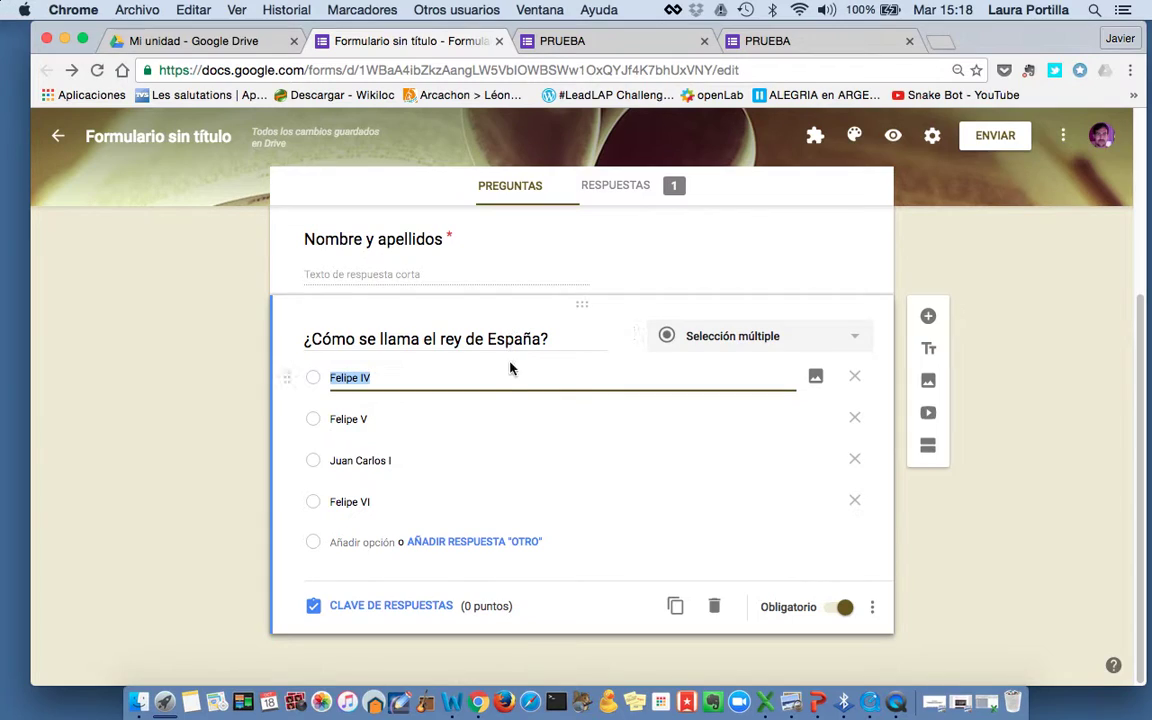
click(712, 498)
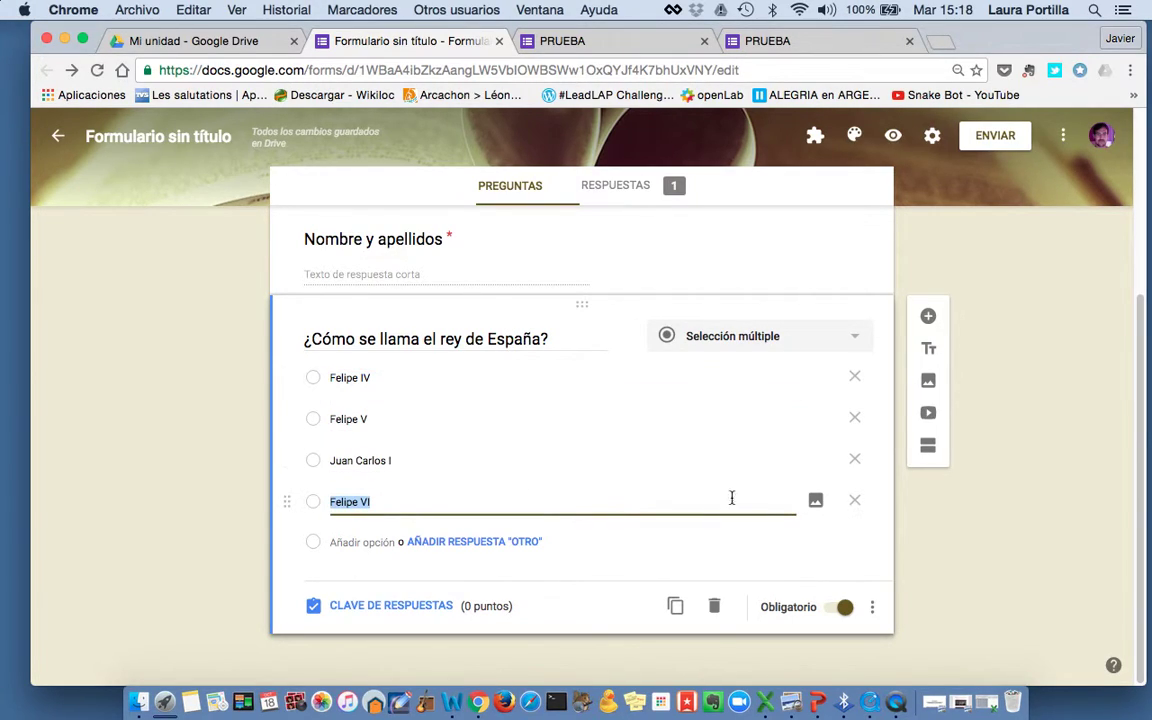
click(871, 609)
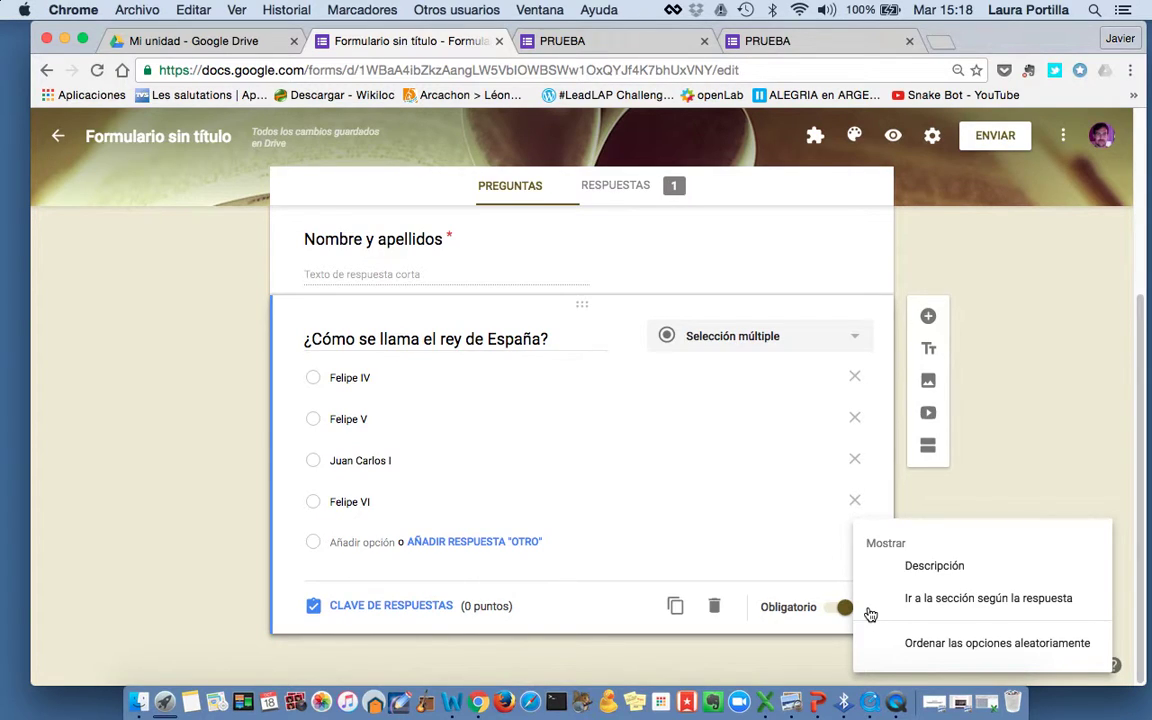
click(607, 537)
click(434, 502)
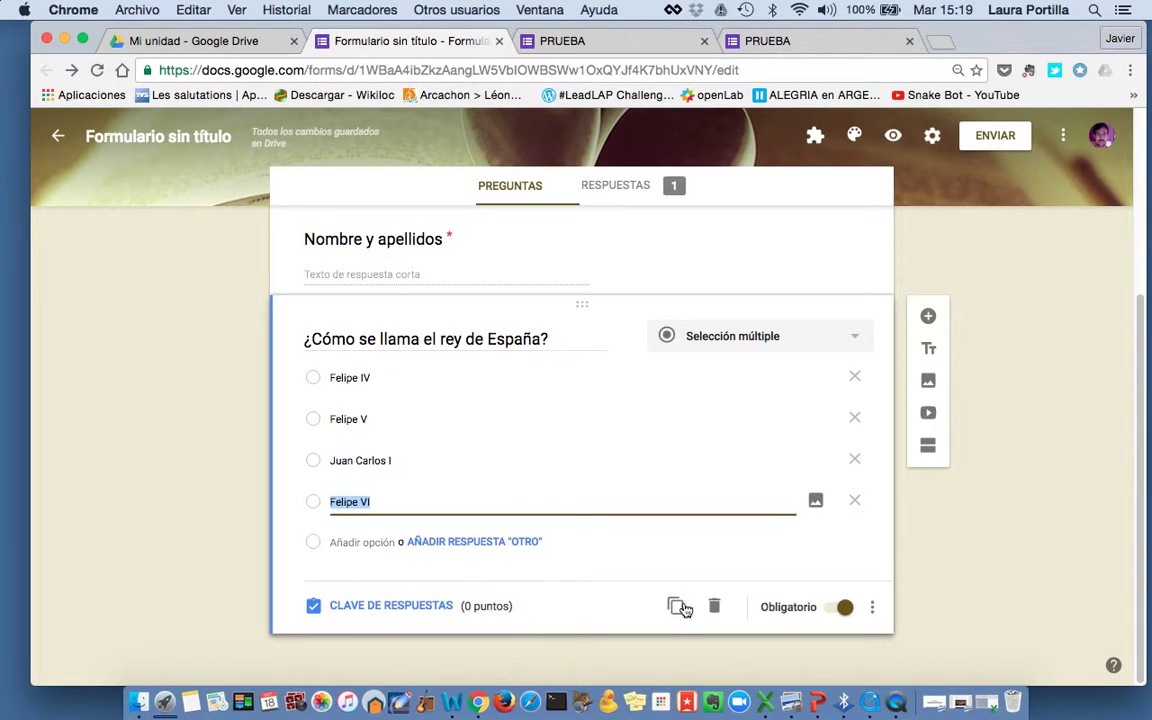
click(386, 607)
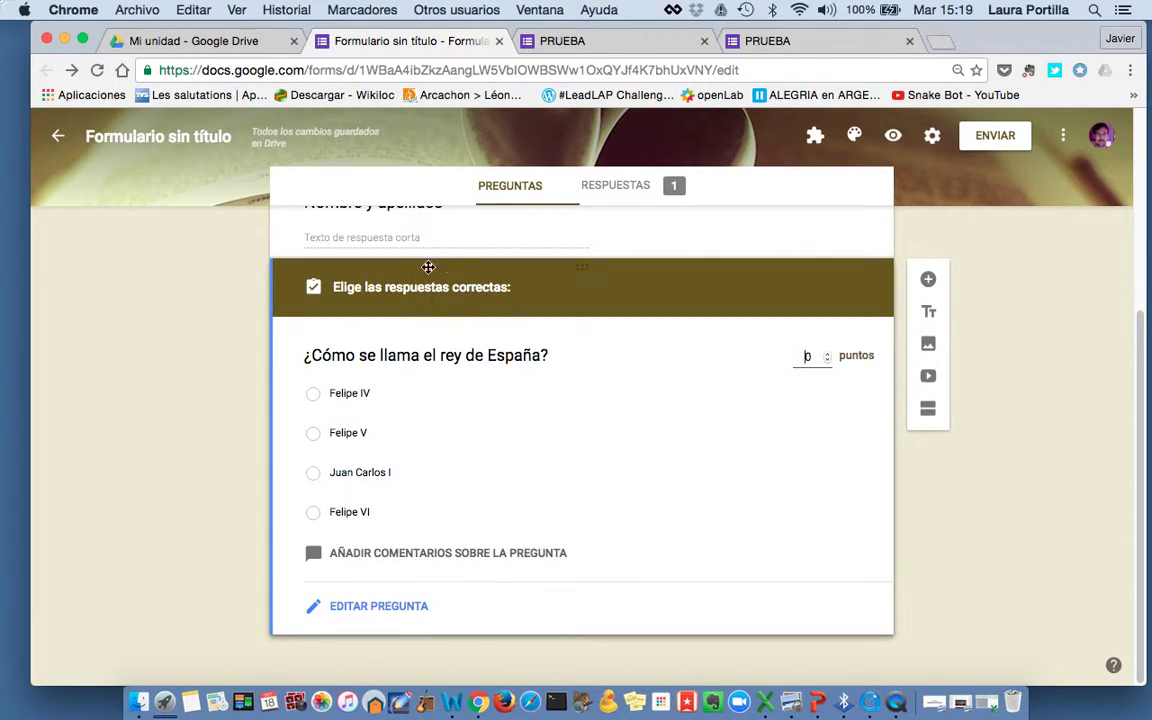
Make the king of Spain question worth 1 point, with Felipe VI as the correct answer
double_click(806, 356)
text(1)
click(393, 513)
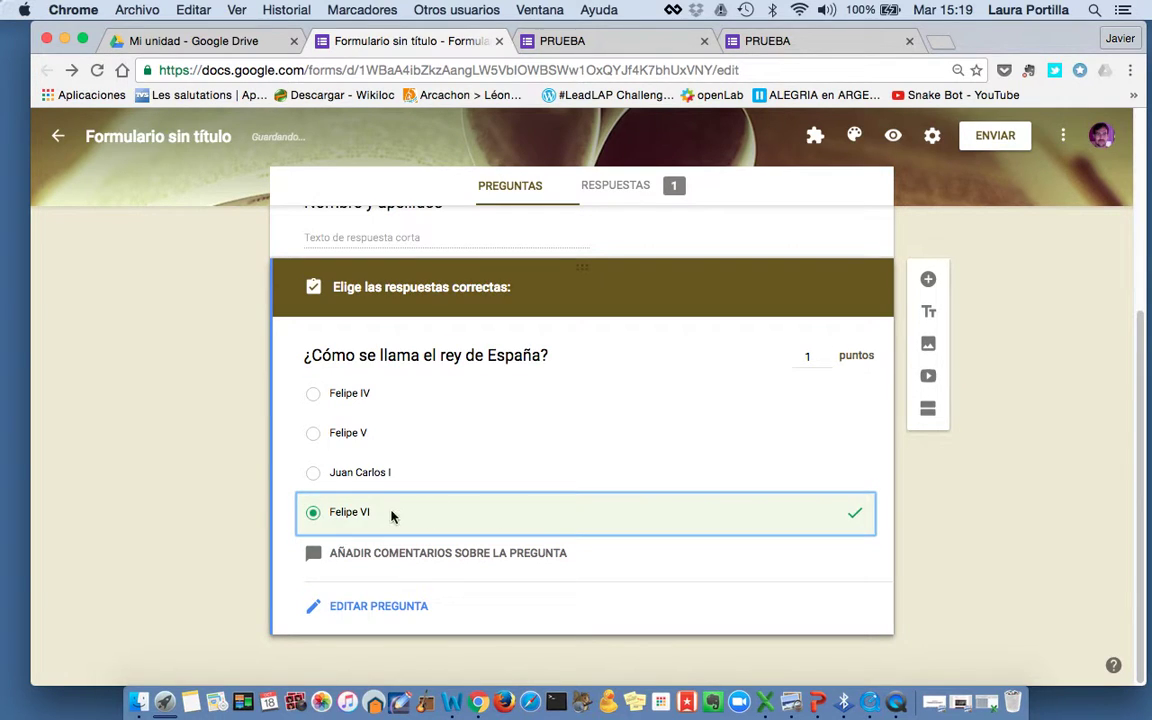
scroll(972, 470, up, 1)
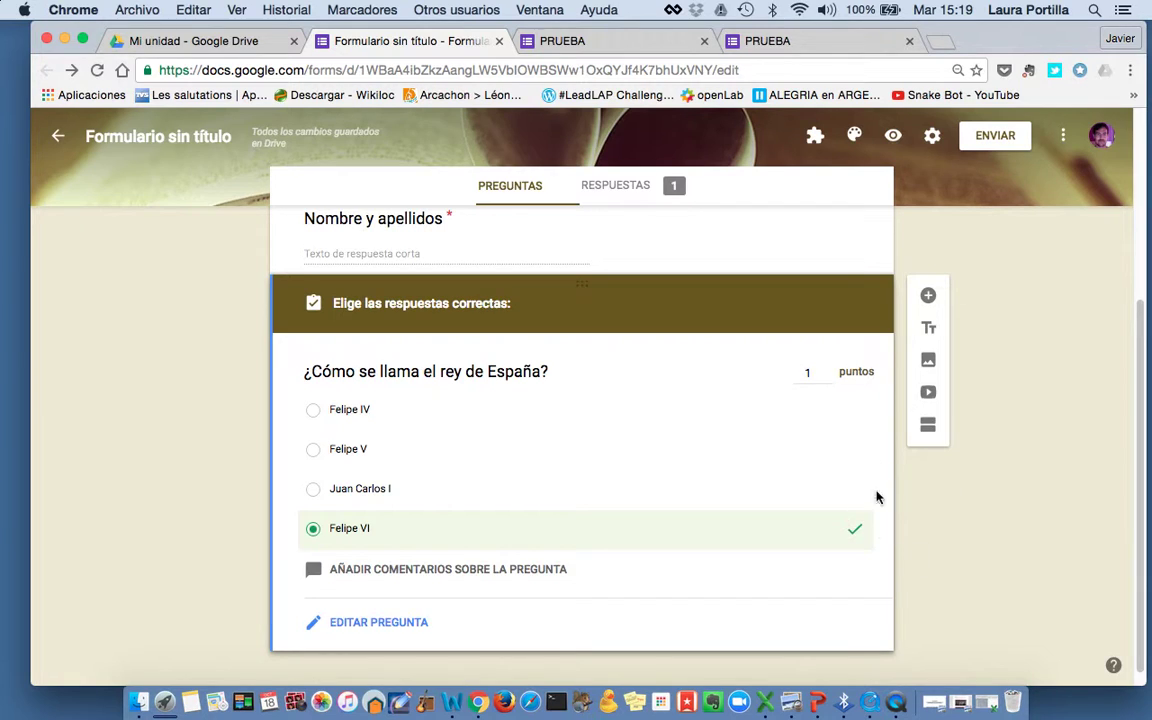
scroll(890, 470, up, 3)
click(630, 312)
scroll(610, 453, down, 2)
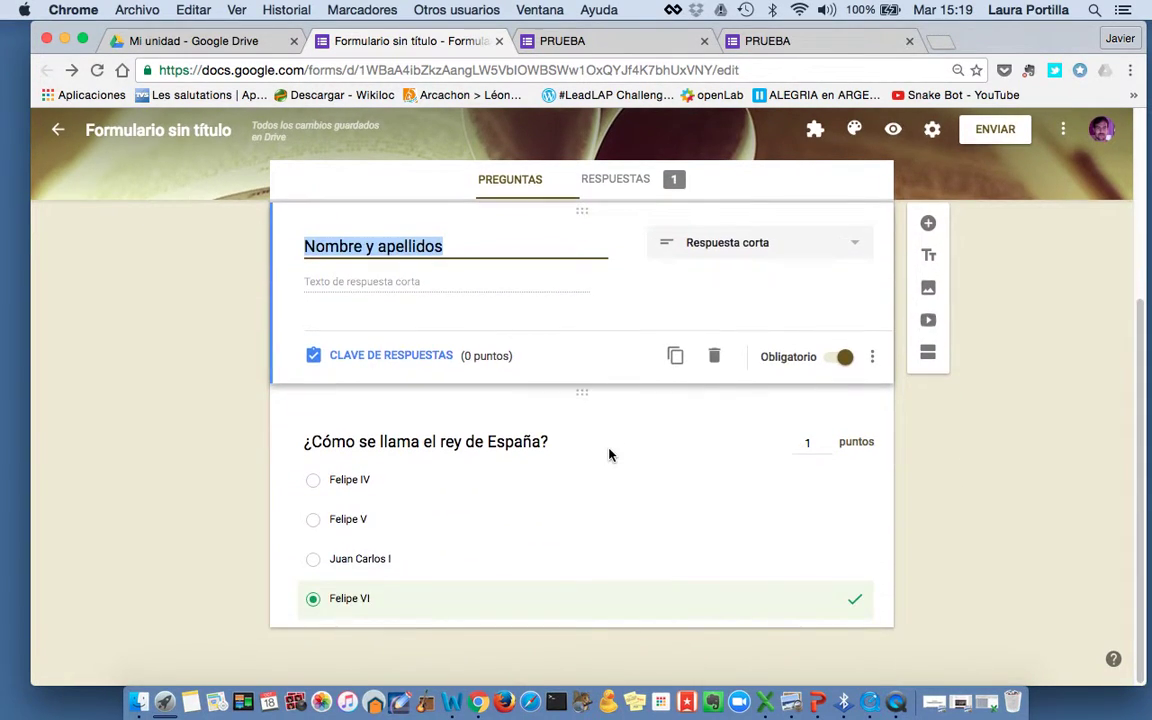
scroll(612, 455, up, 5)
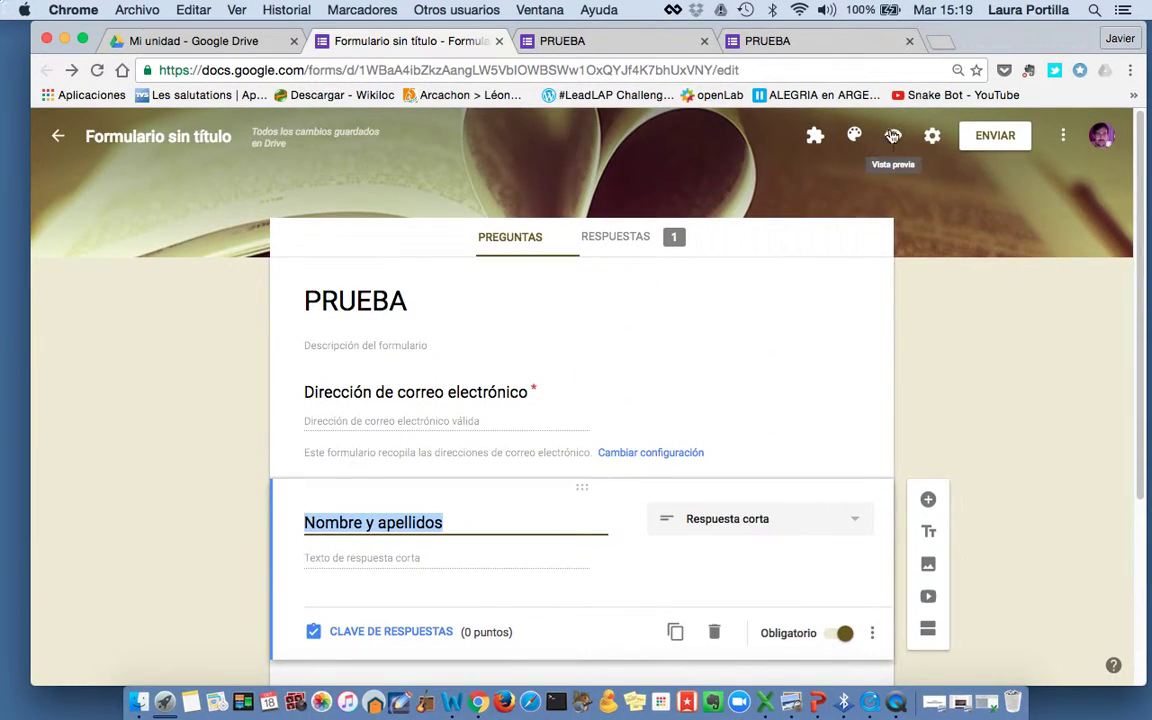
Preview the PRUEBA form and fill in the respondent's email address and full name
click(893, 135)
click(447, 430)
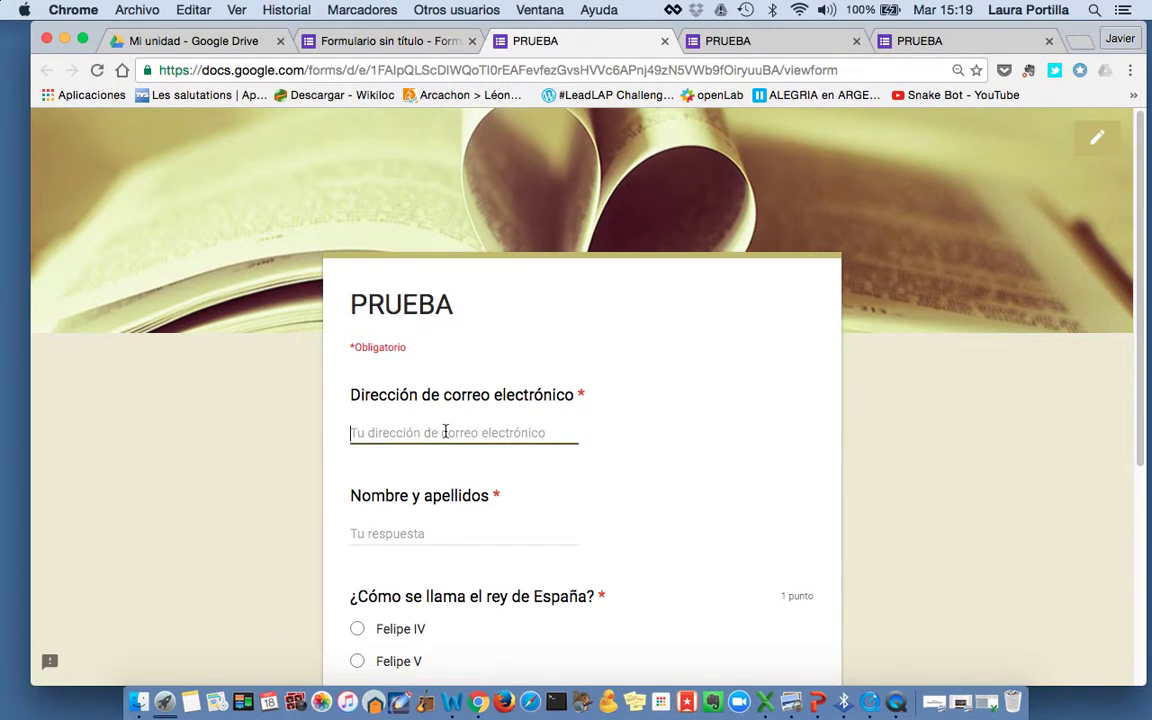
text(javier.)
click(460, 456)
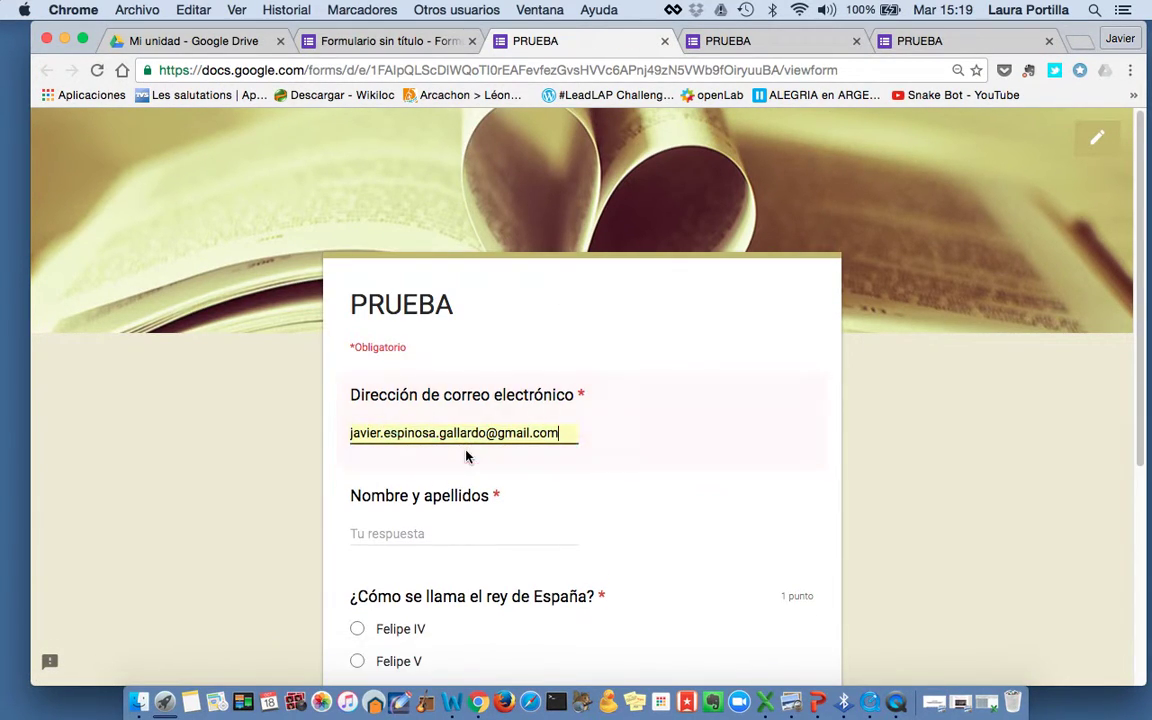
click(438, 528)
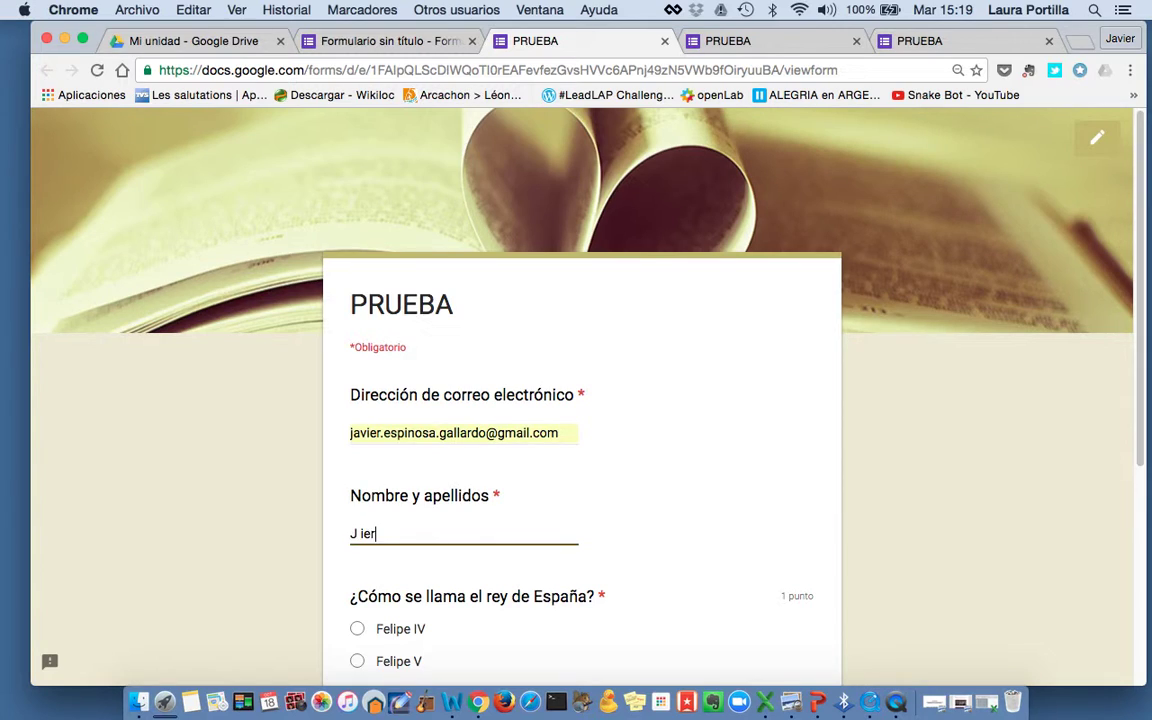
Answer Felipe VI, request an emailed copy of the answers, and submit the response
key(Tab)
scroll(443, 560, down, 3)
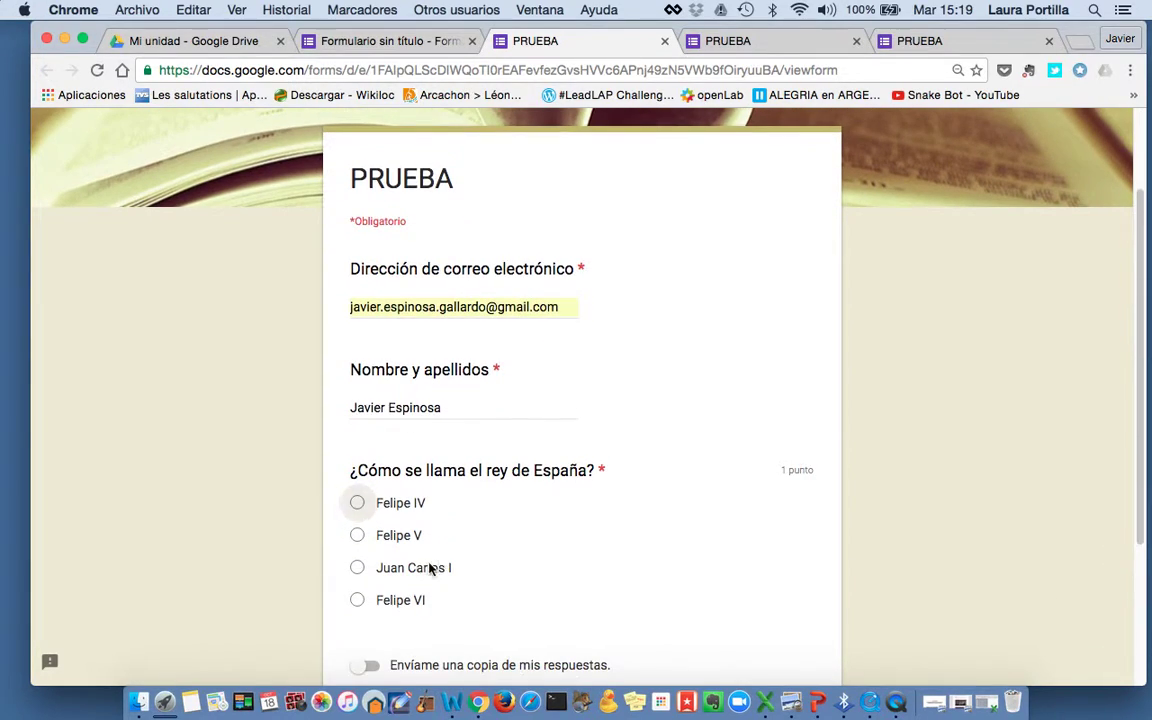
click(357, 601)
scroll(520, 587, down, 3)
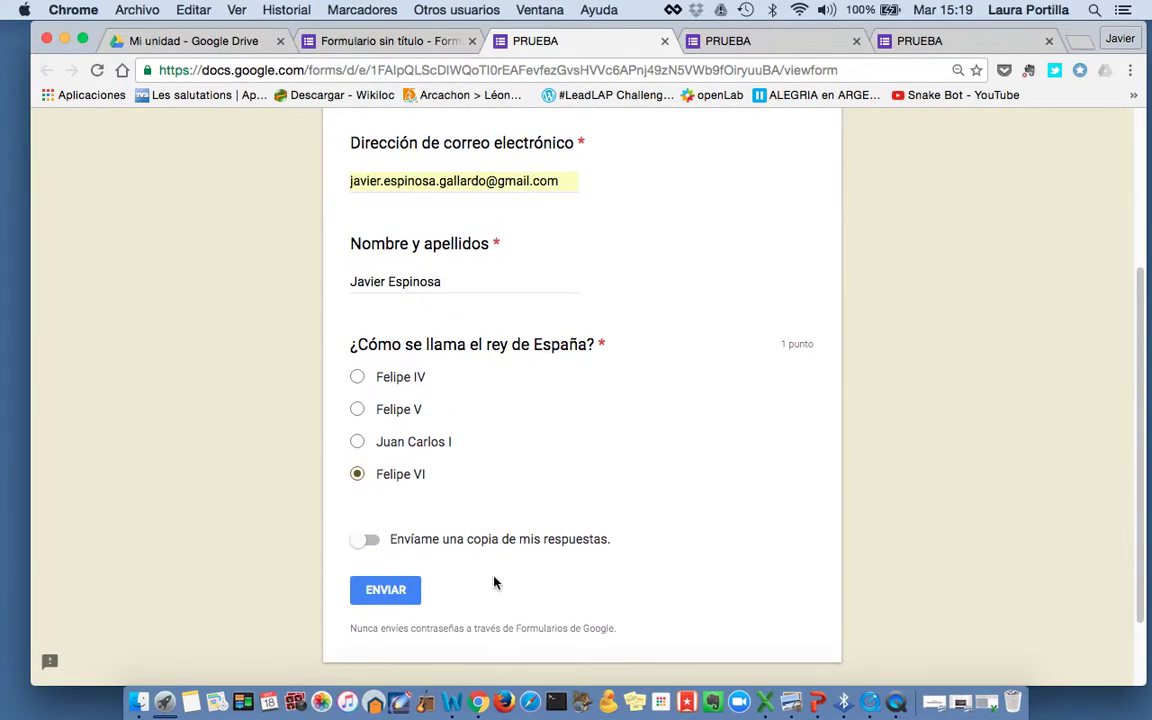
click(369, 540)
click(386, 593)
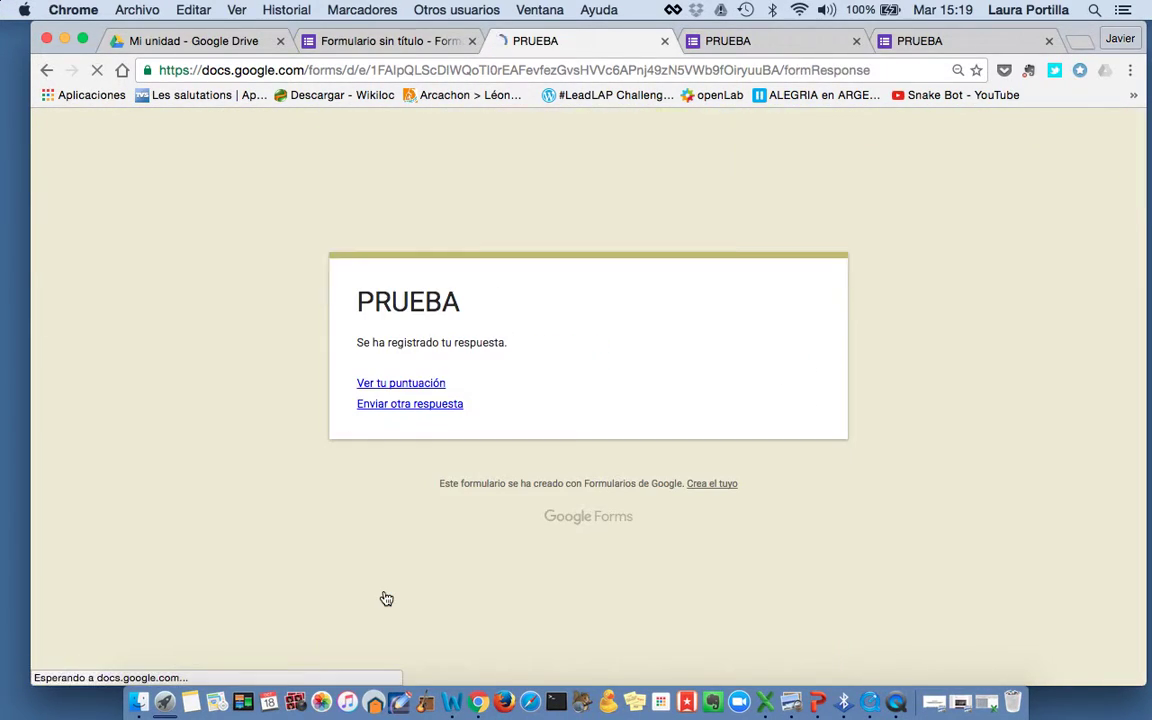
Check the new response's 1/1 score, then return to the confirmation page and form editor
click(390, 382)
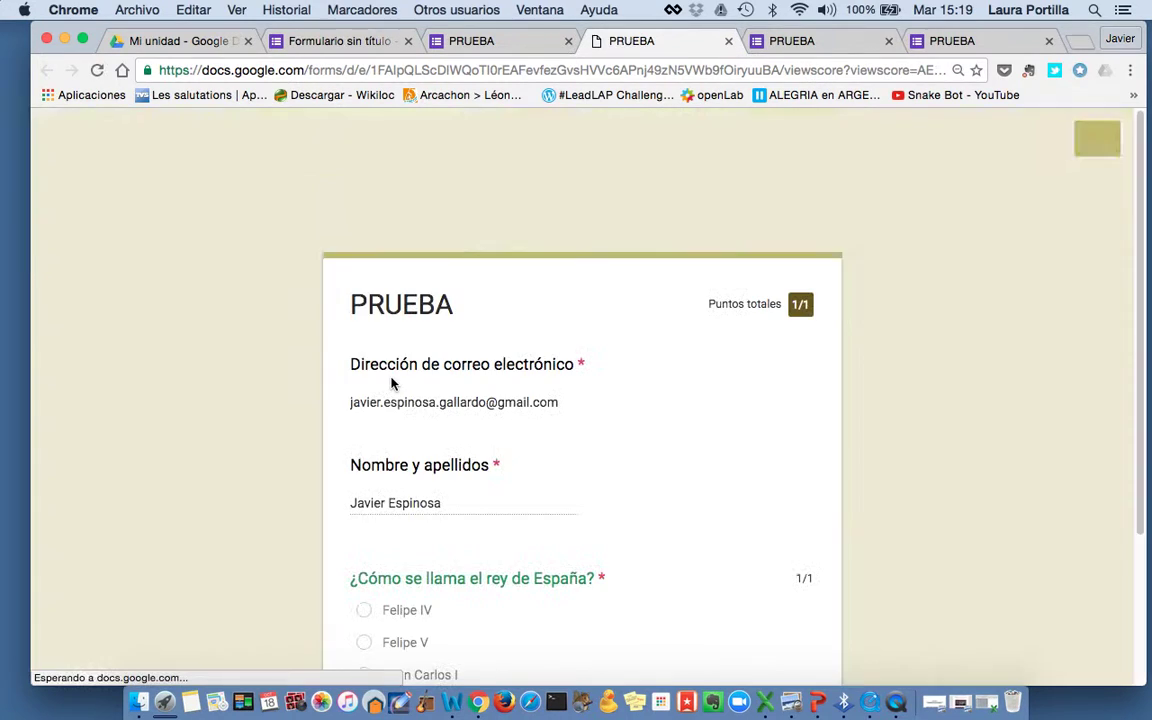
scroll(540, 327, down, 4)
scroll(540, 327, up, 3)
scroll(540, 327, down, 3)
scroll(540, 327, up, 3)
click(490, 40)
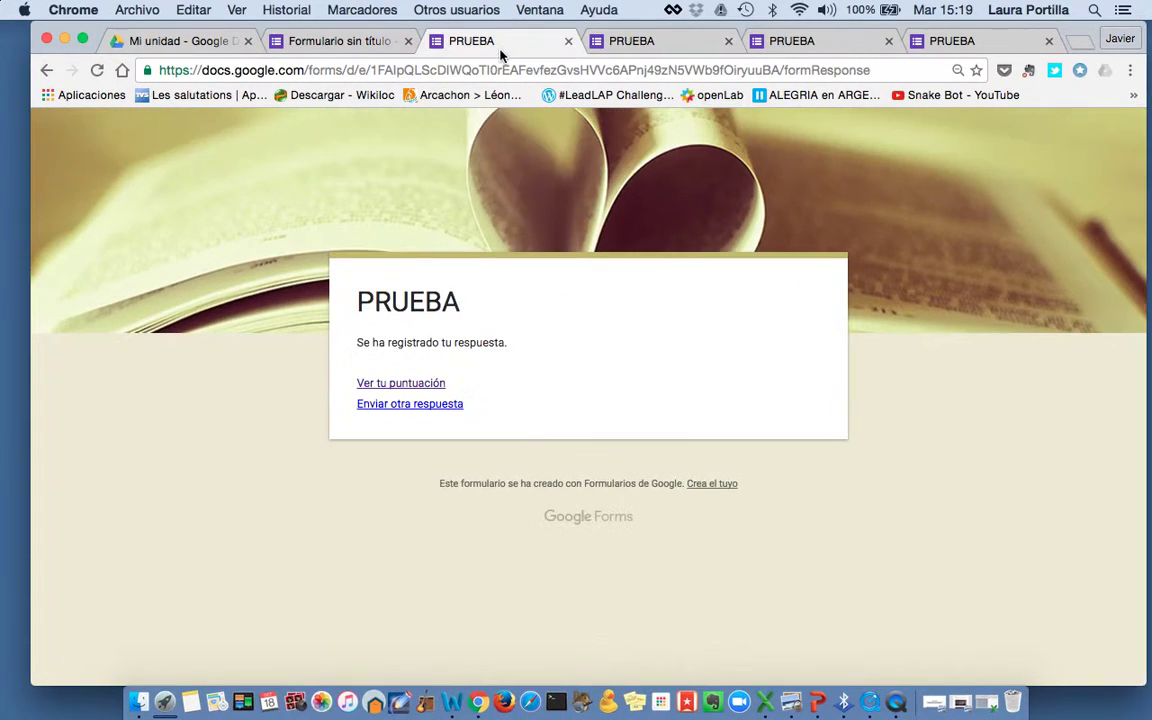
click(330, 40)
Open the RESPUESTAS summary, dismiss the feedback tip, and review the 0.5/1 average and 0–1 range
click(628, 236)
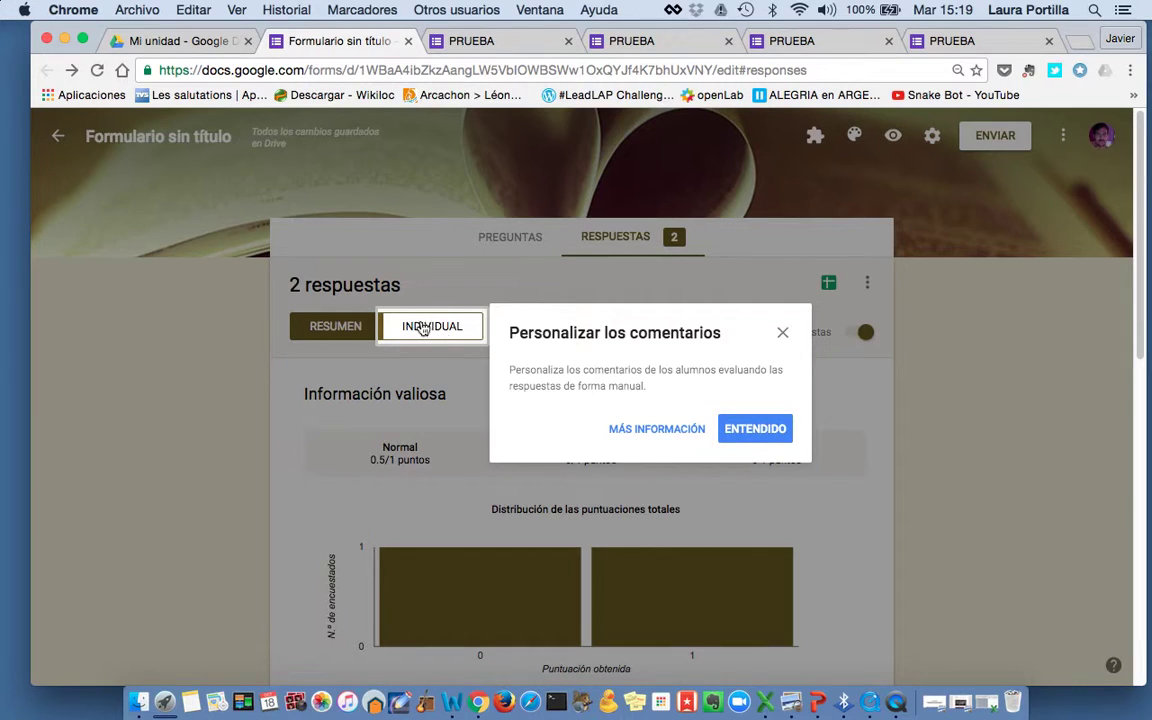
click(755, 428)
scroll(746, 442, down, 4)
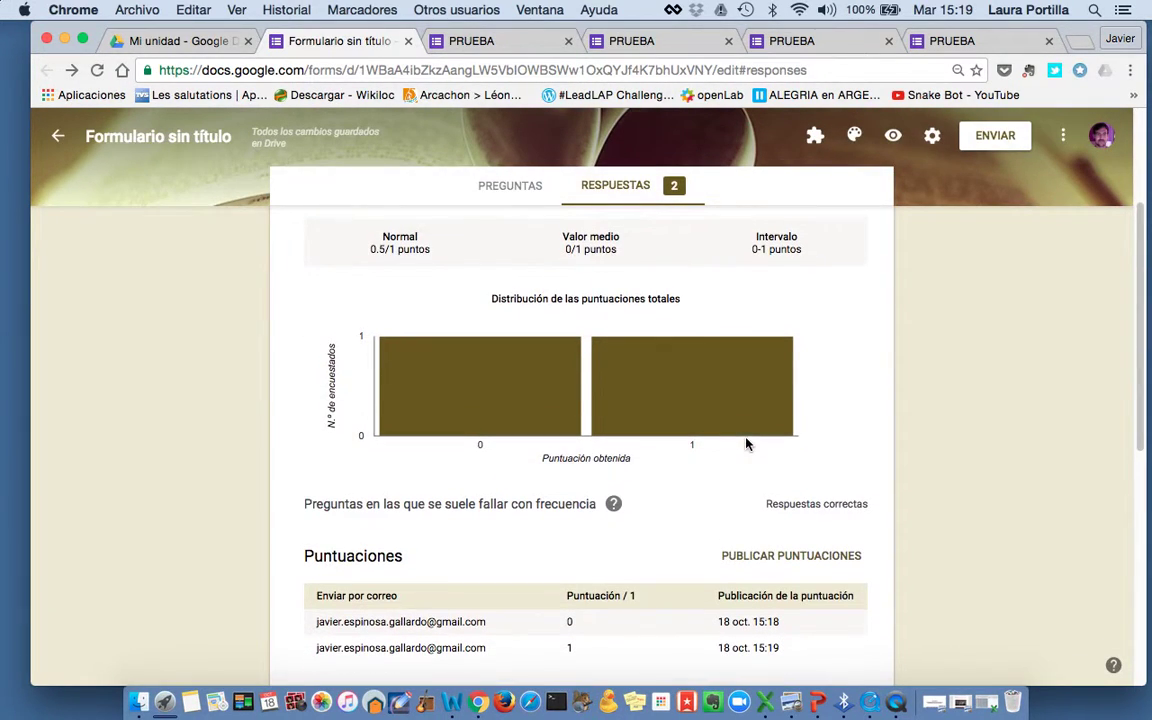
scroll(640, 330, up, 2)
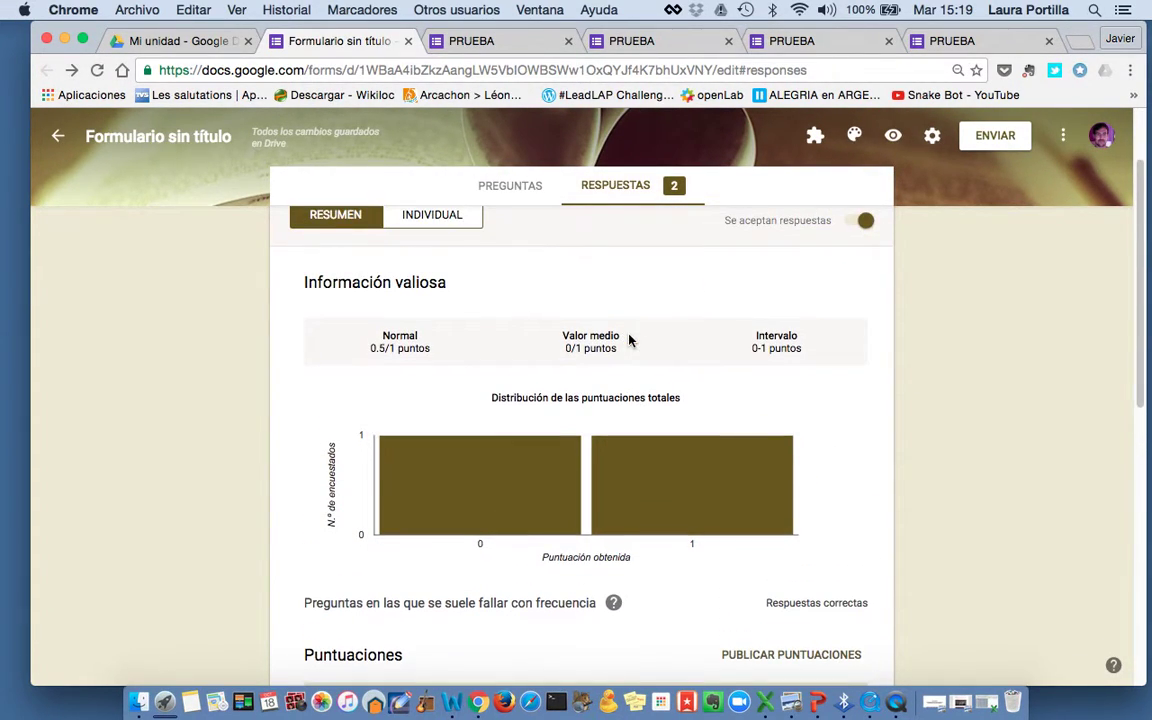
scroll(521, 320, up, 2)
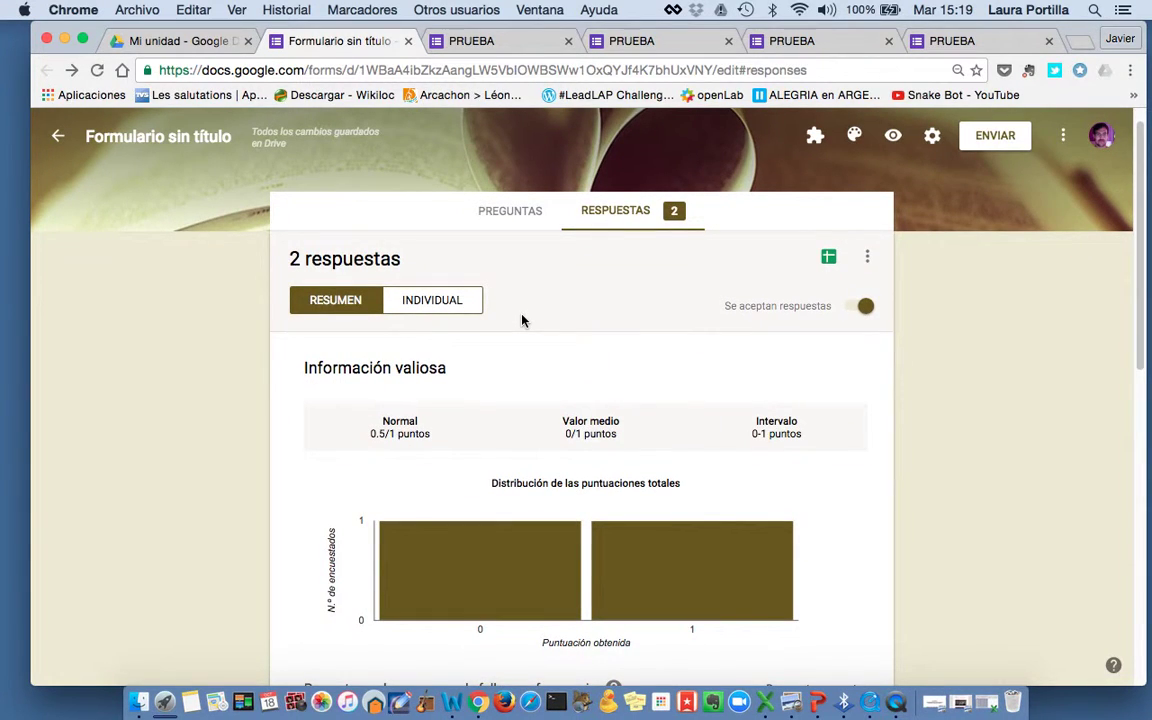
Switch to the INDIVIDUAL view and review the first response, scored 0/1 for Felipe IV
click(392, 302)
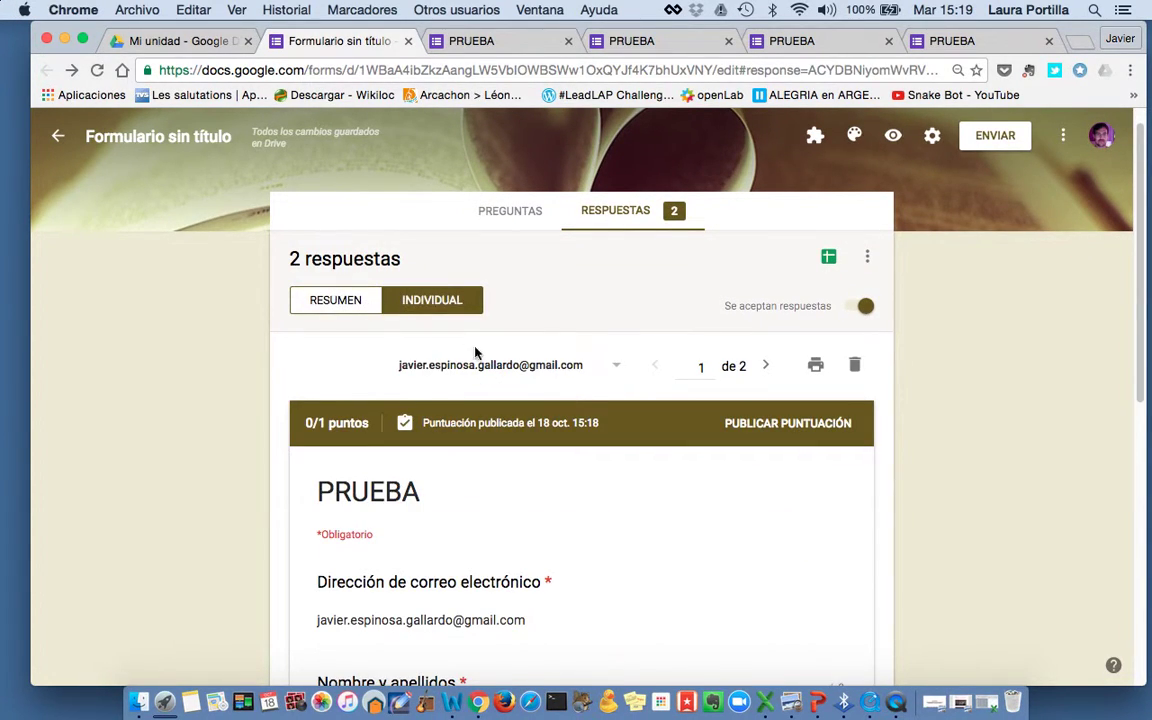
scroll(489, 367, down, 5)
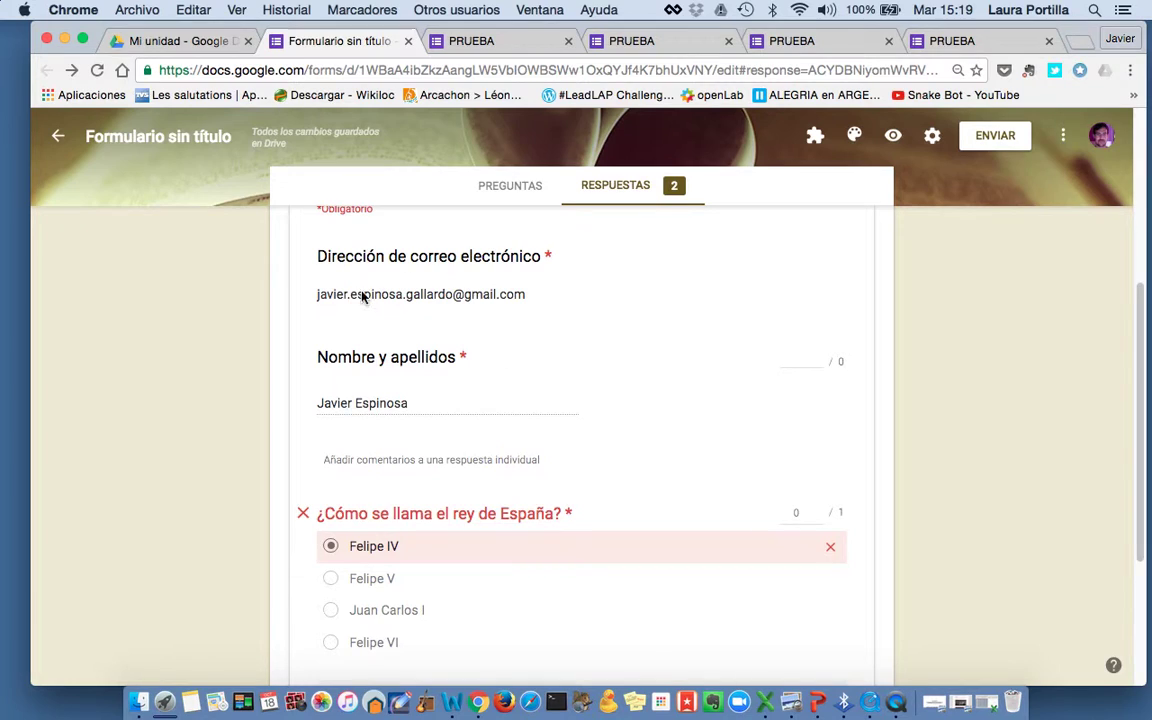
scroll(450, 488, down, 4)
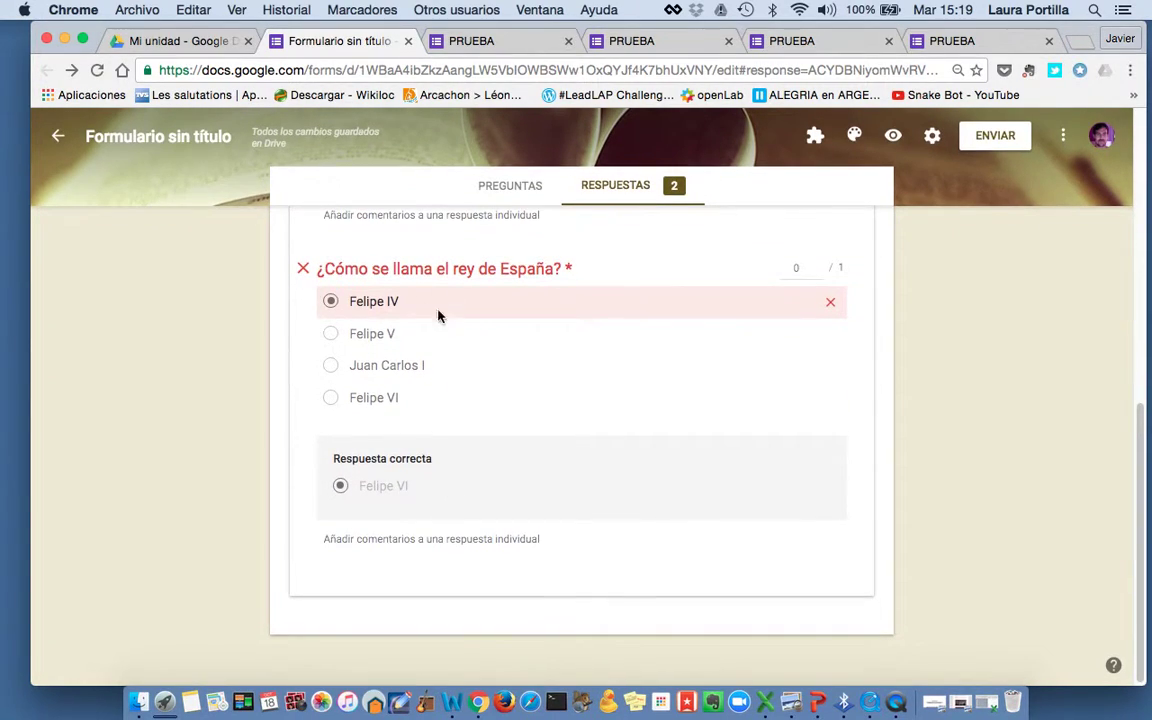
scroll(433, 421, up, 2)
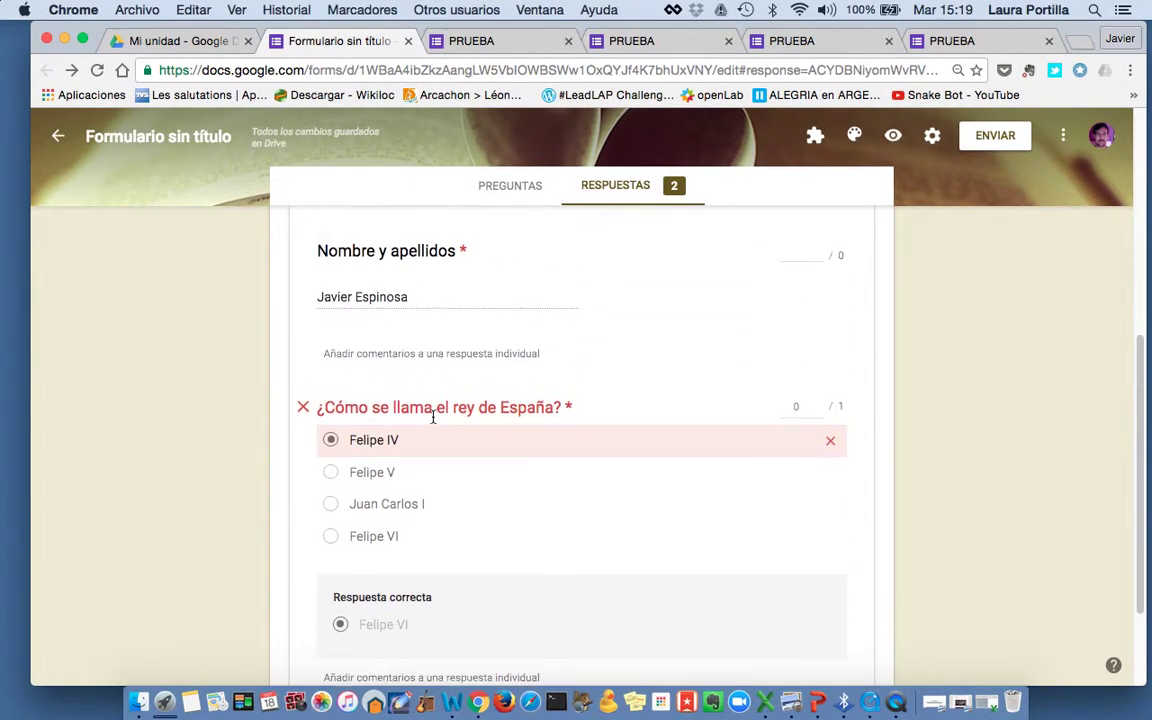
scroll(433, 419, down, 1)
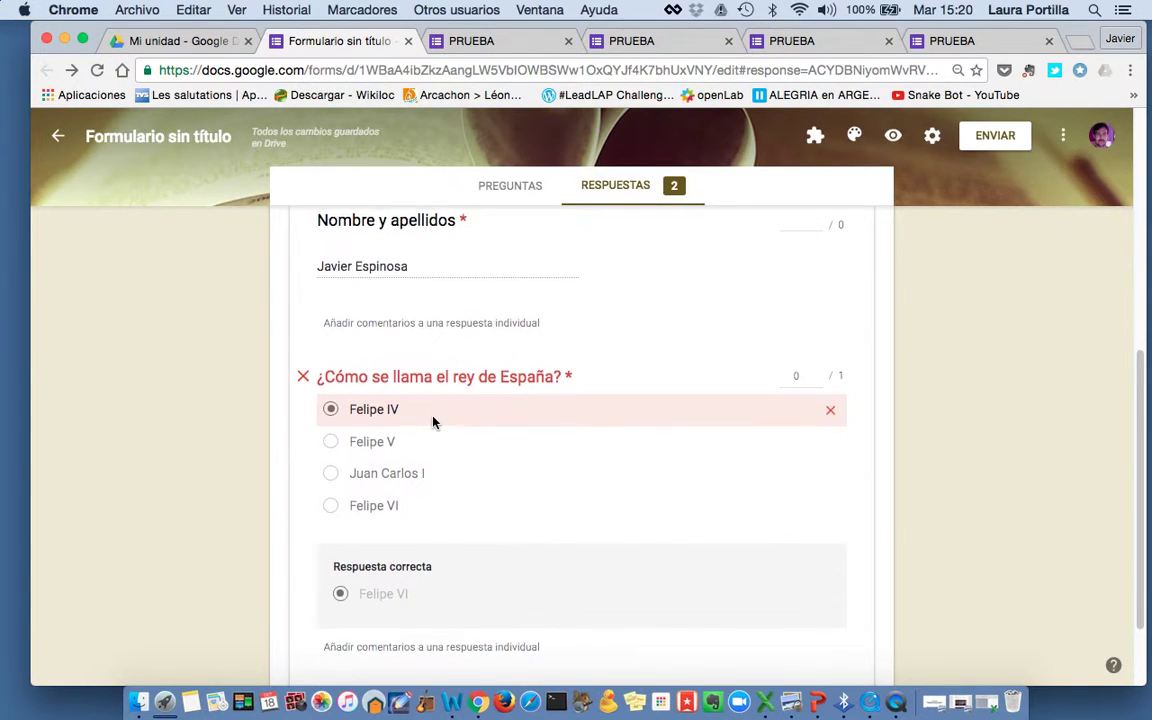
scroll(433, 421, up, 6)
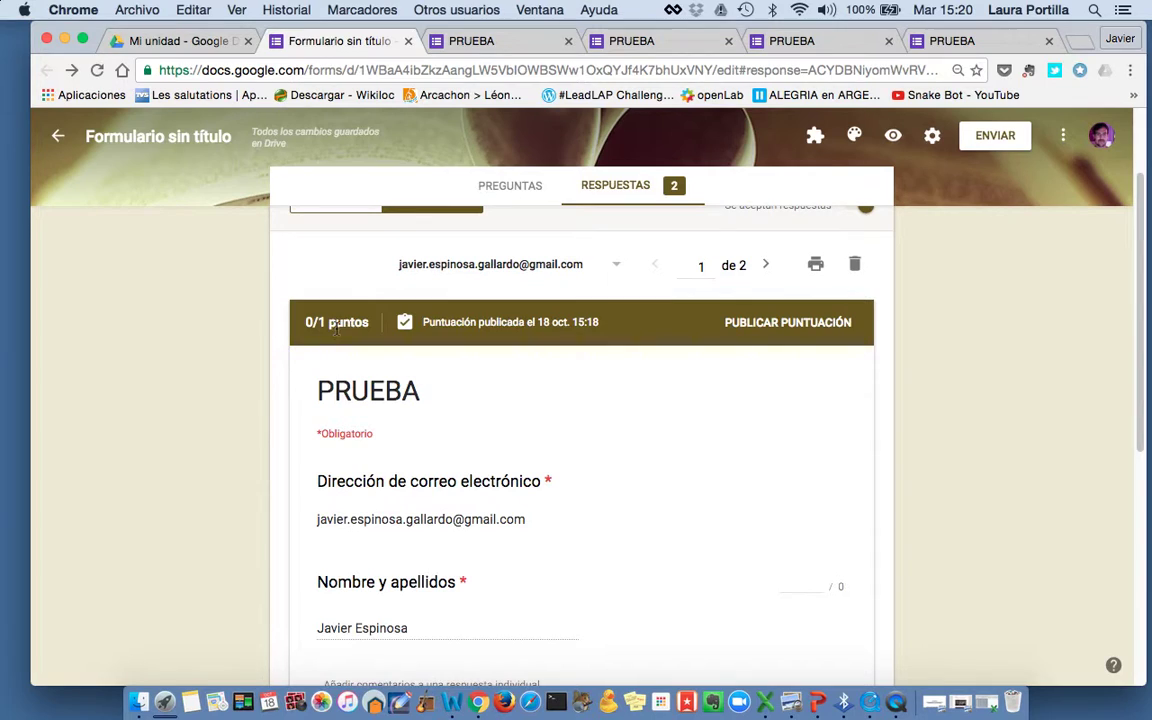
Move to the second response of 2 and review its 1/1 score for Felipe VI
click(766, 264)
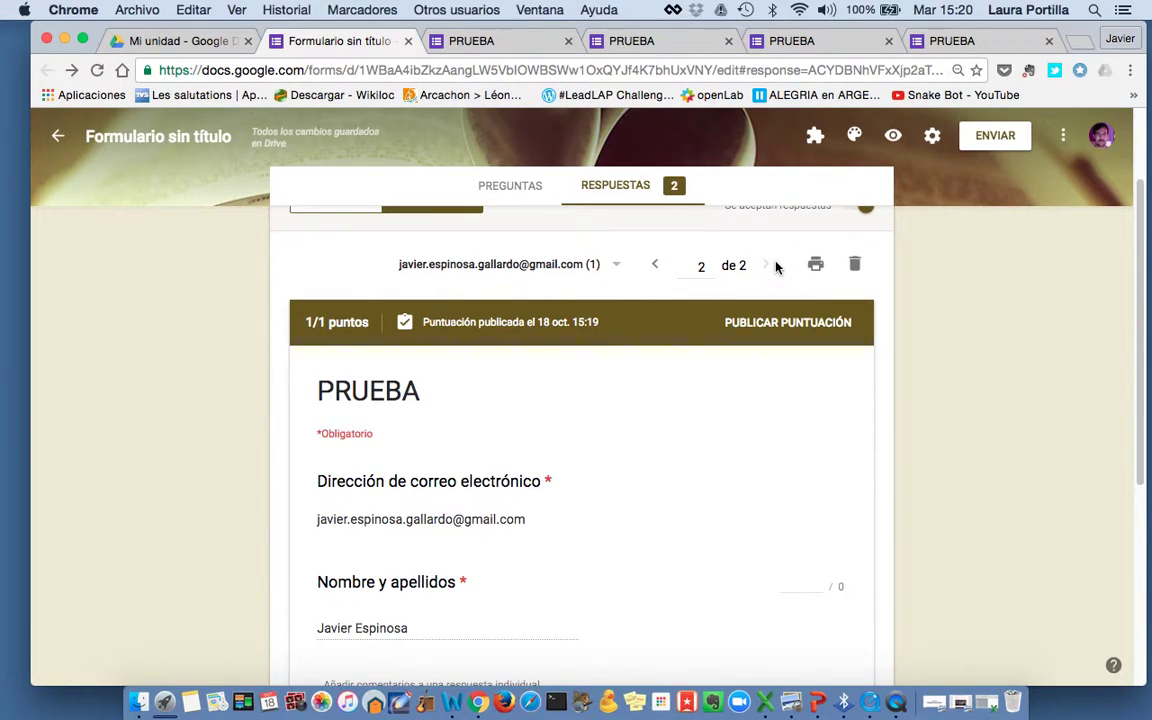
scroll(487, 447, down, 1)
scroll(487, 447, down, 6)
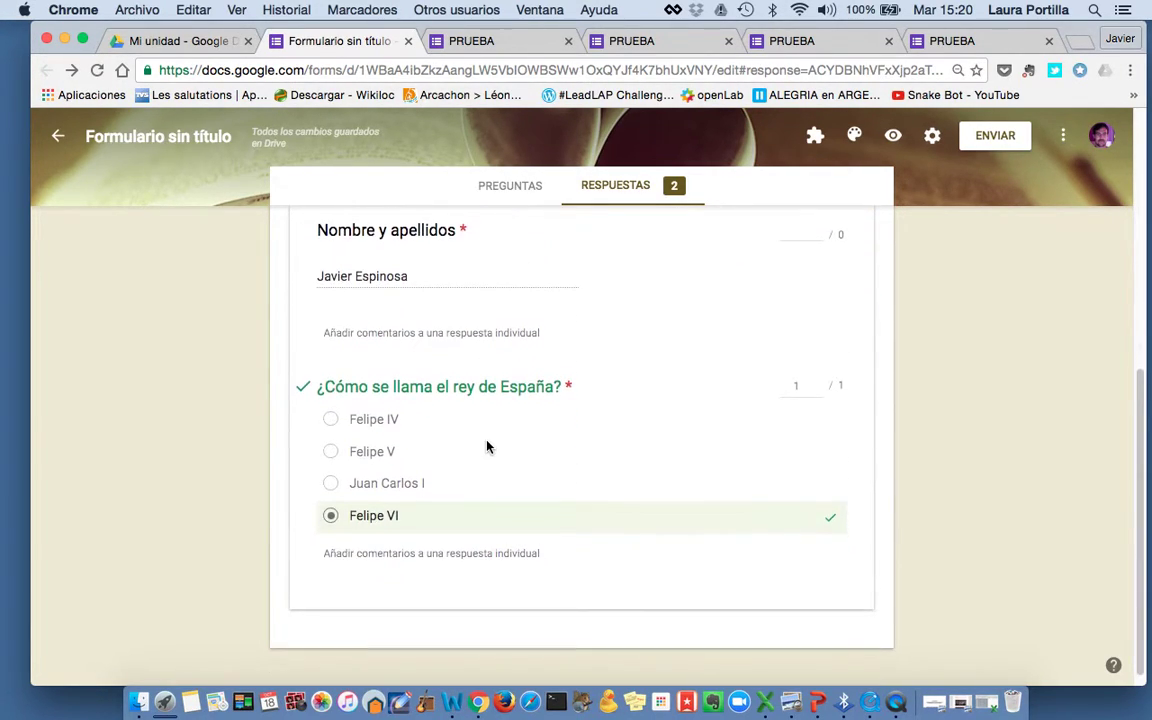
scroll(487, 447, up, 3)
scroll(487, 447, up, 3)
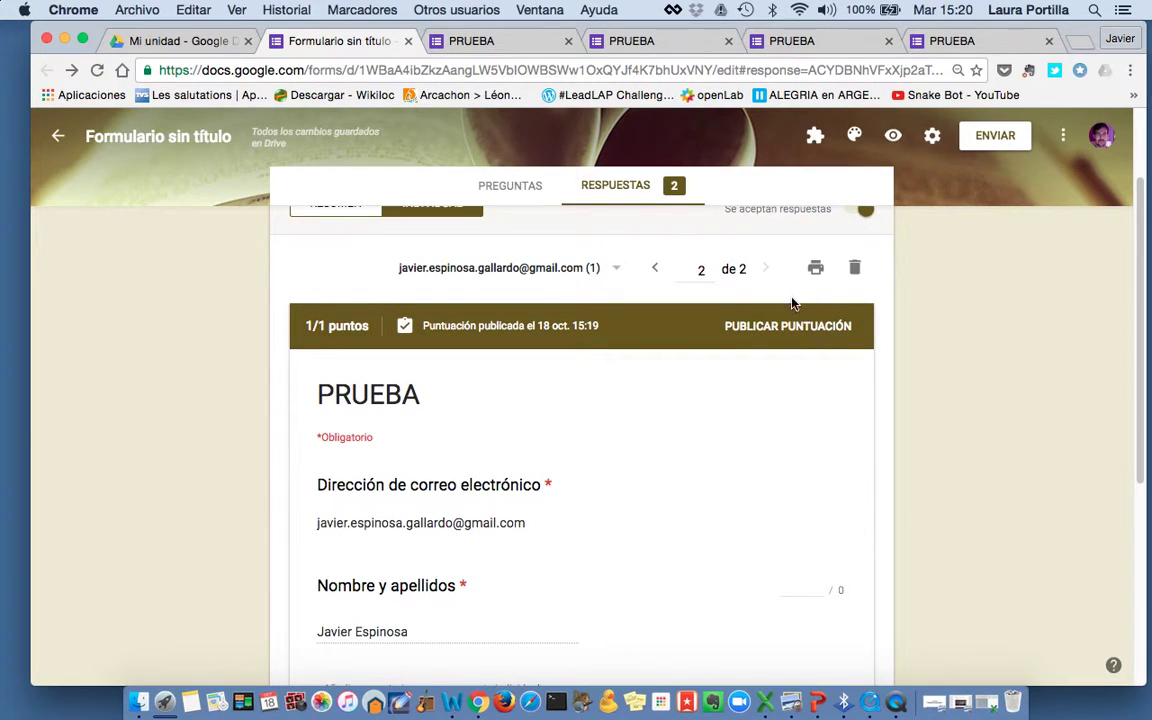
scroll(791, 302, up, 2)
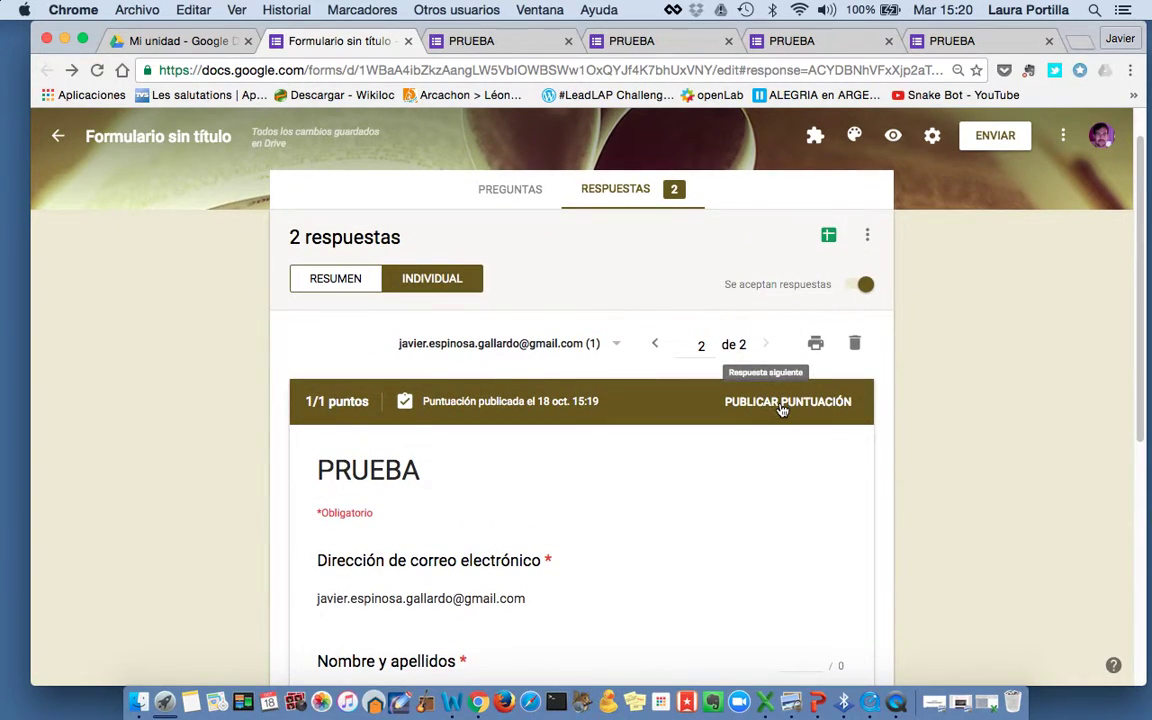
Publish the second response's 1/1 score with email notification, then minimize the browser
click(783, 405)
click(657, 390)
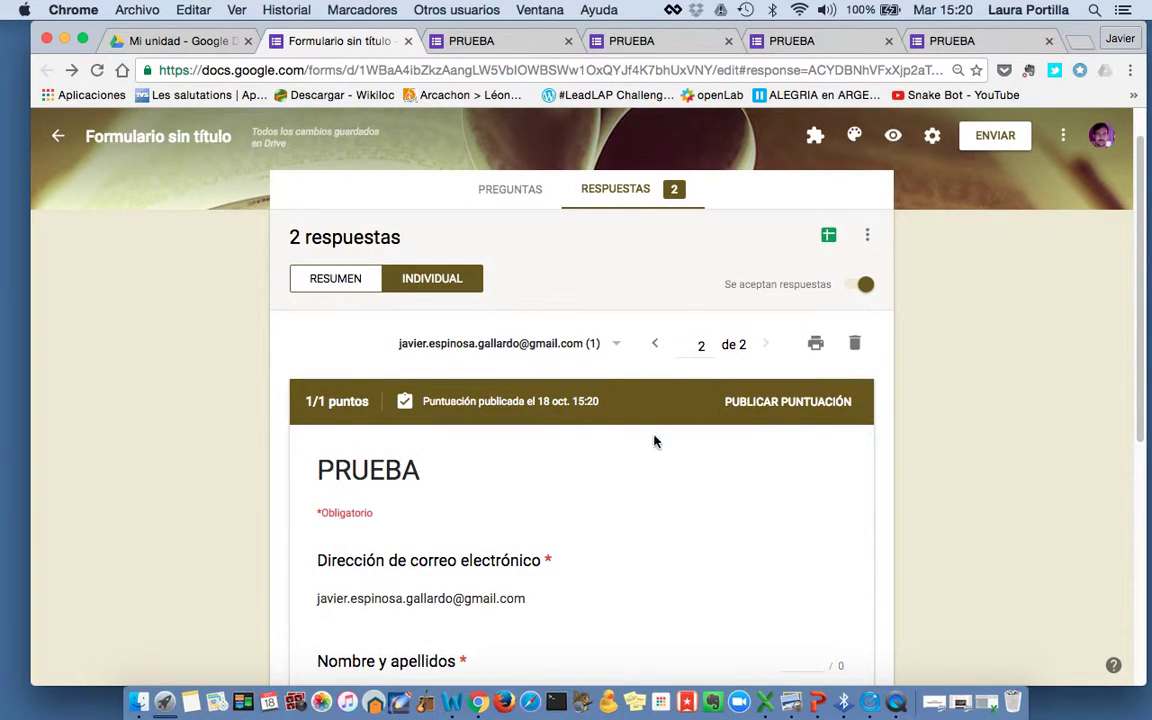
click(662, 346)
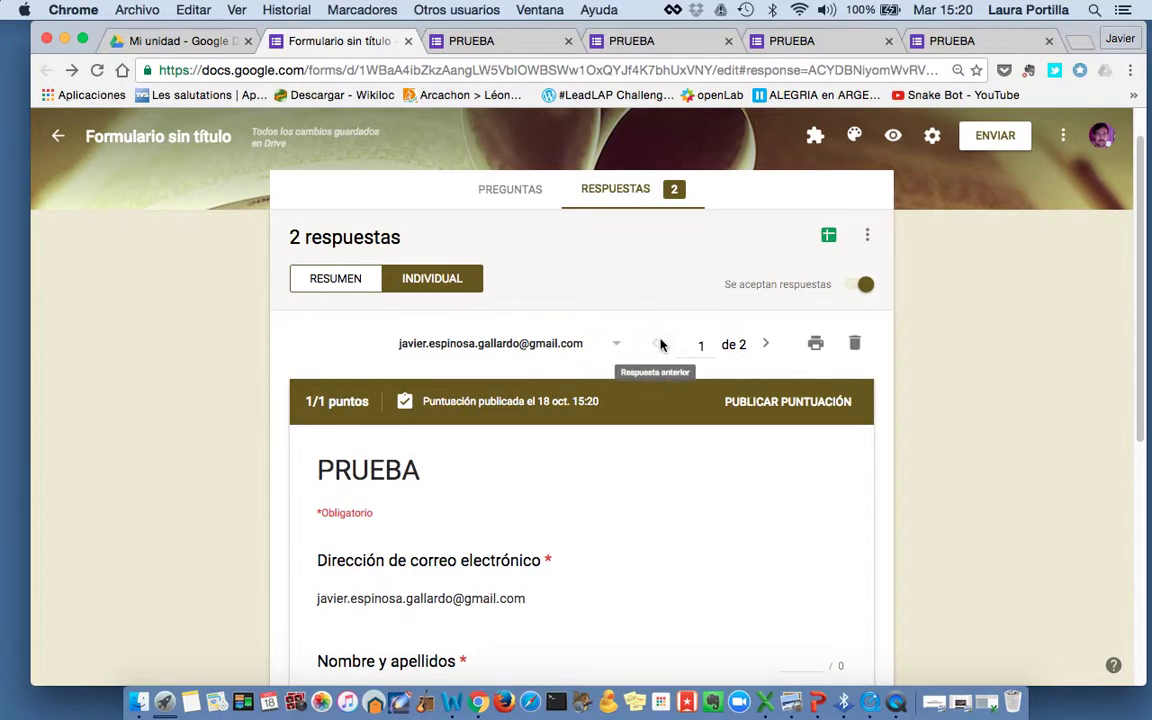
click(762, 352)
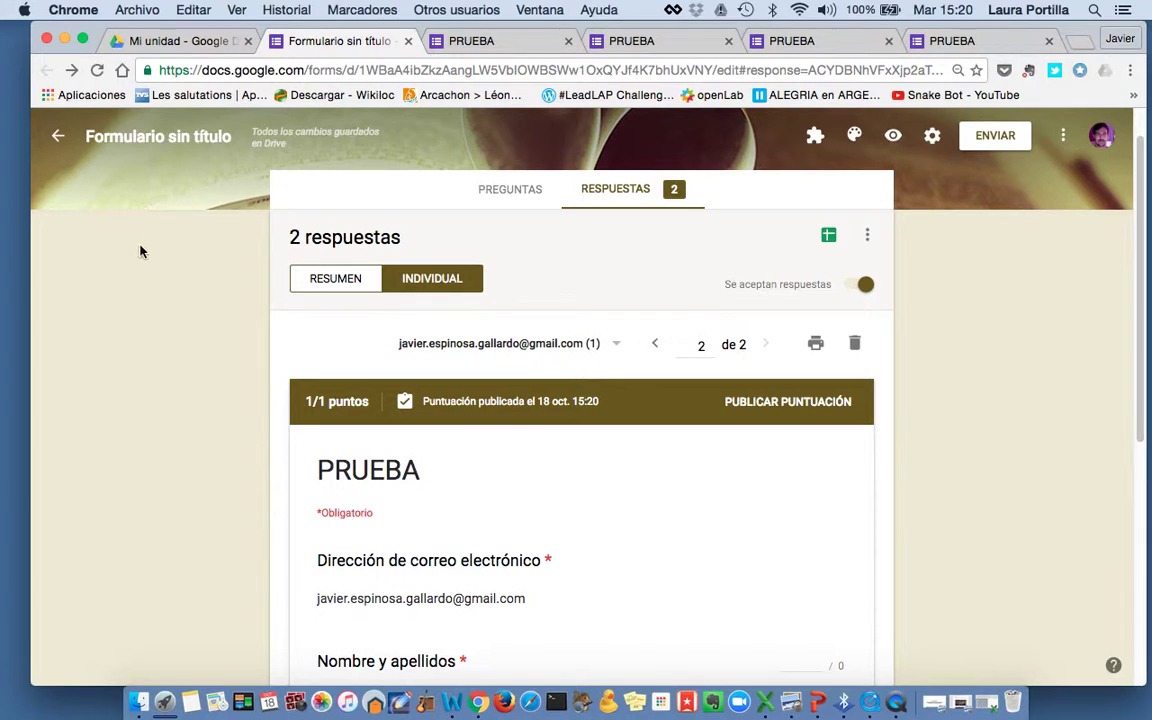
drag(141, 249, 313, 433)
click(64, 40)
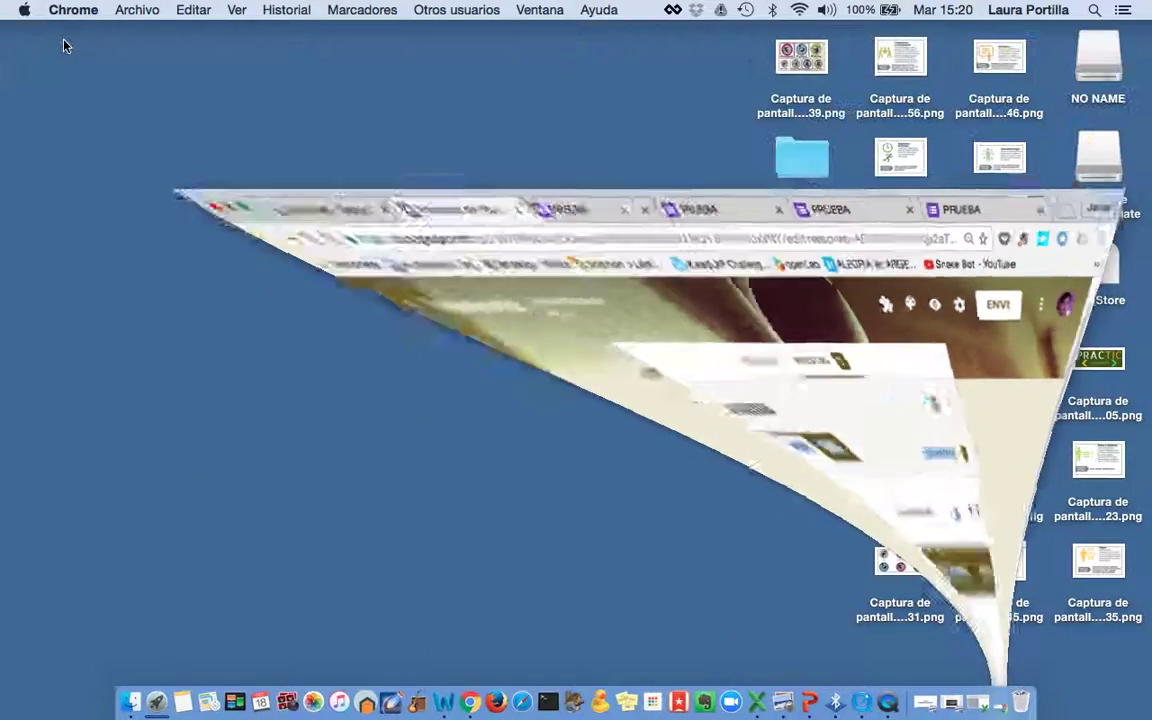